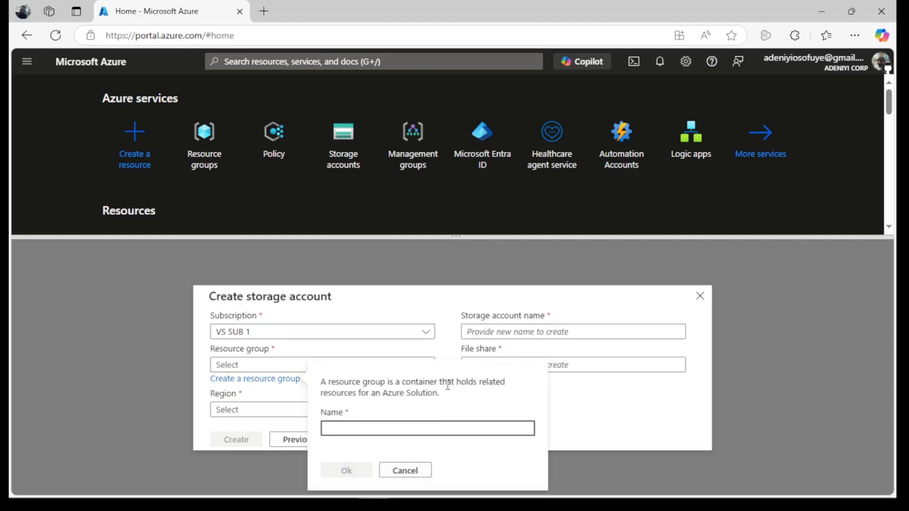
Create the new resource group Governance-RG and choose North Europe as the region.
{"action": "type", "text": "Governance-RG"}
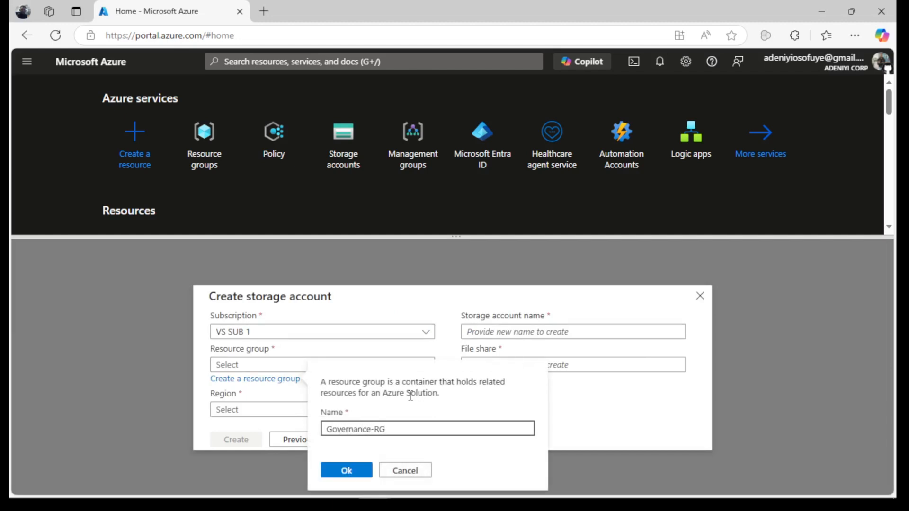
{"action": "left_click", "coordinate": [346, 471]}
{"action": "left_click", "coordinate": [255, 410]}
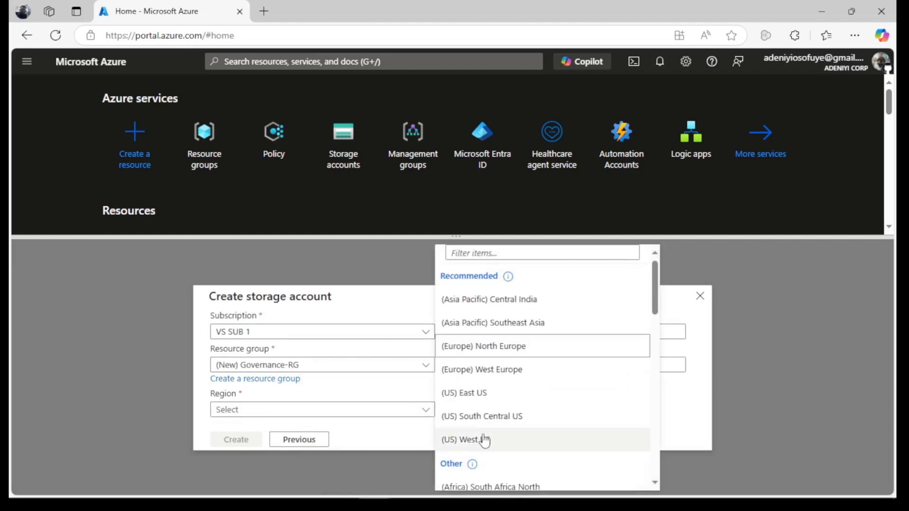
{"action": "left_click", "coordinate": [526, 347]}
Name the storage account governancestoragelab and the file share azuretutorfileshare.
{"action": "left_click", "coordinate": [572, 330]}
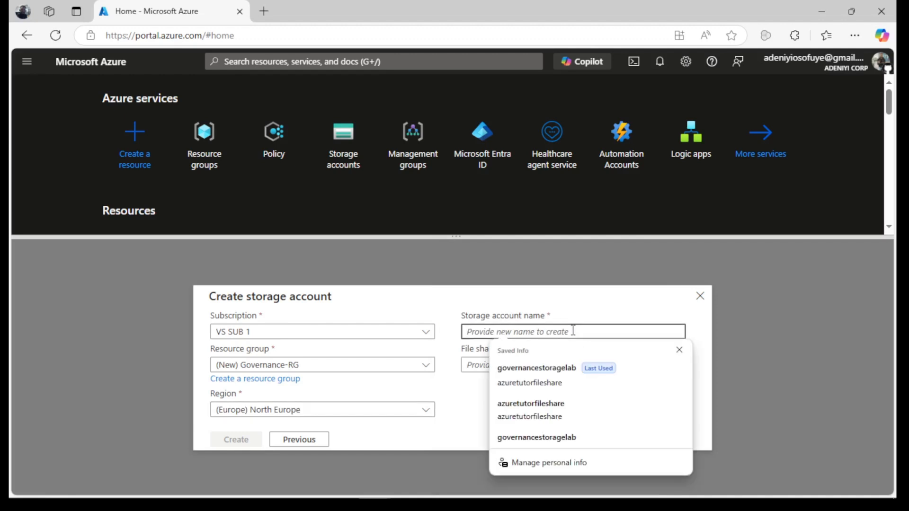
{"action": "type", "text": "gover"}
{"action": "key", "text": "Tab"}
{"action": "left_click", "coordinate": [493, 365]}
{"action": "type", "text": "azuret"}
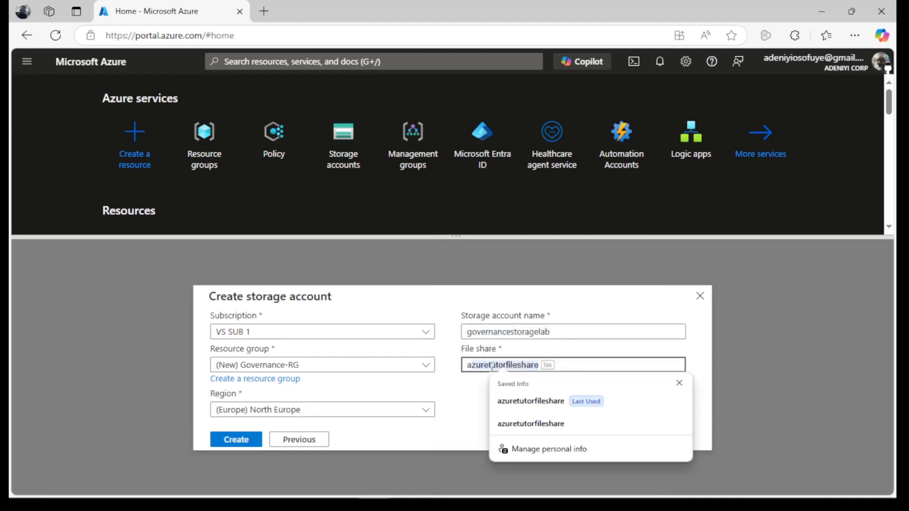
{"action": "key", "text": "Tab"}
Create the Cloud Shell storage, confirm with df that azuretutorfileshare mounts at /usr/csuser/clouddrive, then list Storage accounts.
{"action": "left_click", "coordinate": [236, 439]}
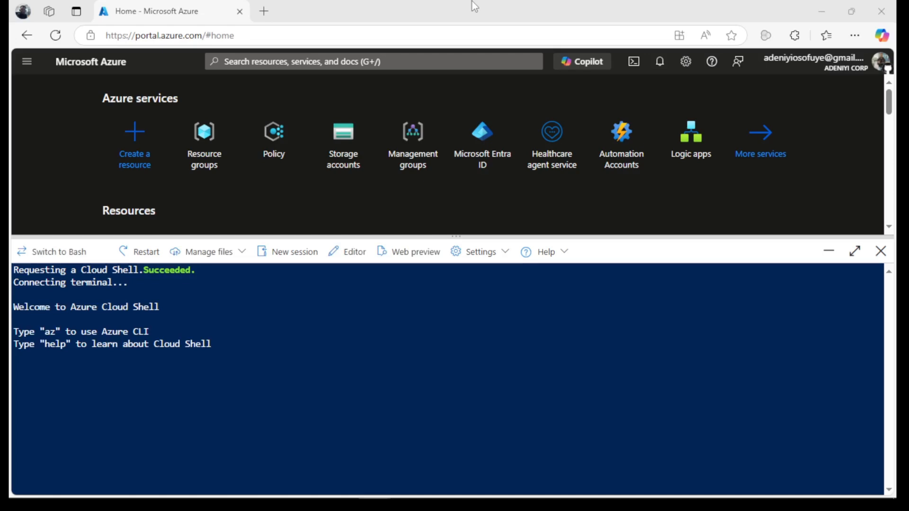
{"action": "left_click_drag", "start_coordinate": [453, 236], "coordinate": [453, 178]}
{"action": "left_click", "coordinate": [152, 371]}
{"action": "type", "text": "df"}
{"action": "key", "text": "Return"}
{"action": "left_click_drag", "start_coordinate": [127, 459], "coordinate": [31, 469]}
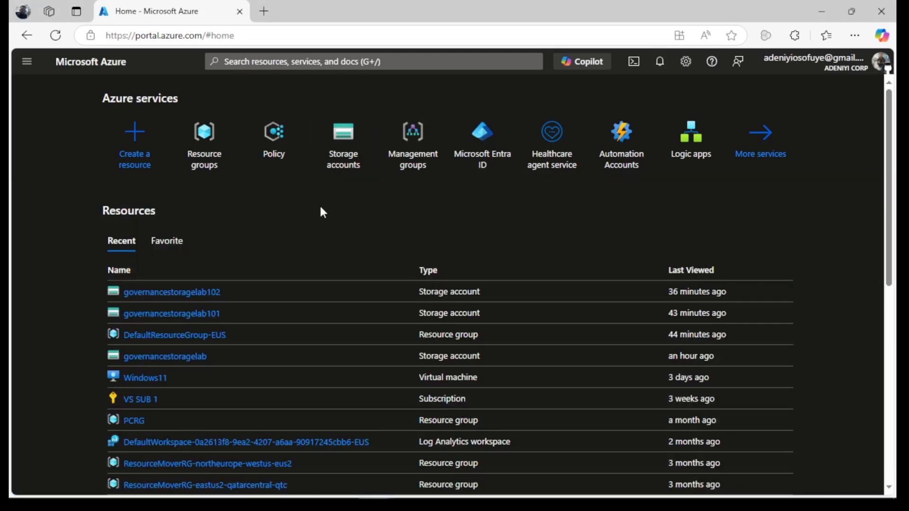
{"action": "left_click", "coordinate": [344, 137]}
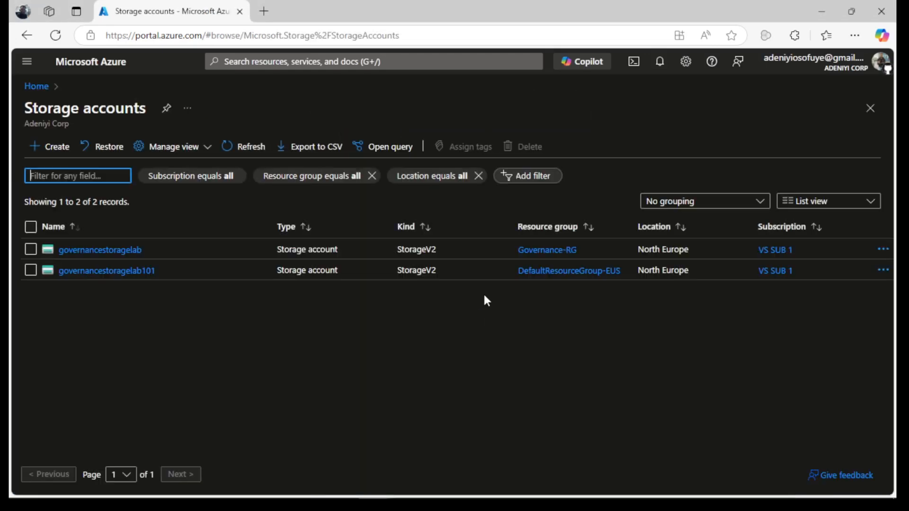
Go from governancestoragelab to its Governance-RG resource group's Tags page.
{"action": "left_click", "coordinate": [110, 250]}
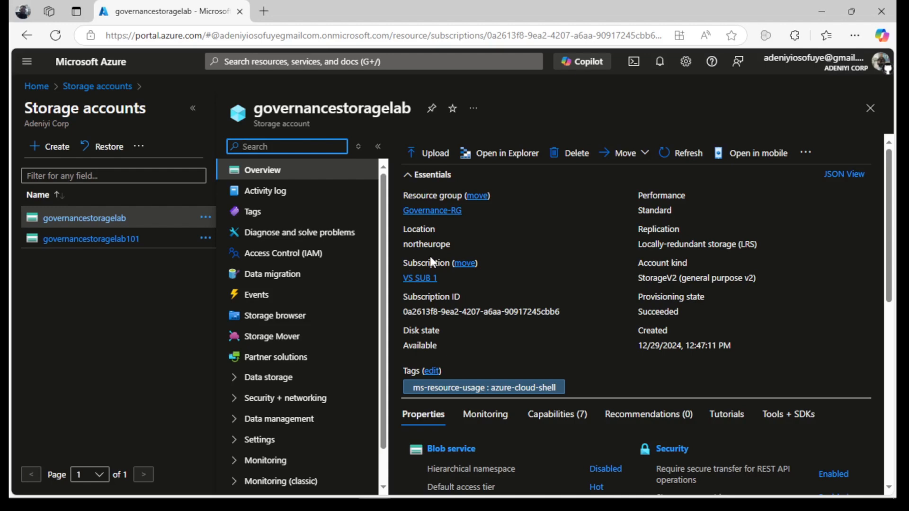
{"action": "left_click", "coordinate": [413, 210]}
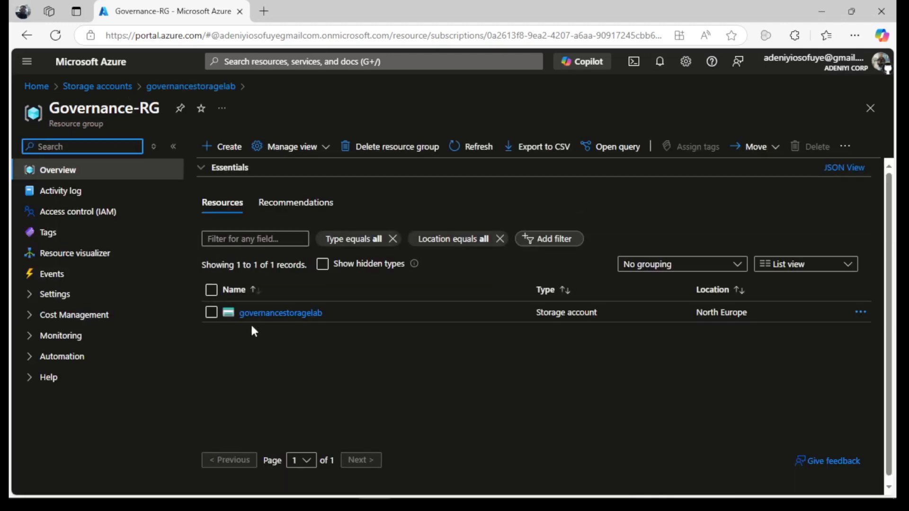
{"action": "left_click", "coordinate": [40, 232]}
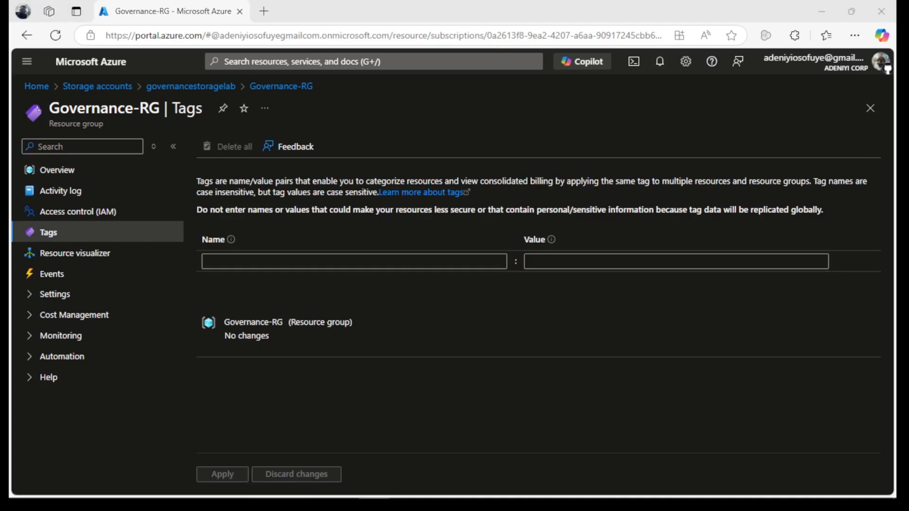
Add the tag Role with value Infra to Governance-RG and apply it.
{"action": "left_click", "coordinate": [357, 260]}
{"action": "type", "text": "Role"}
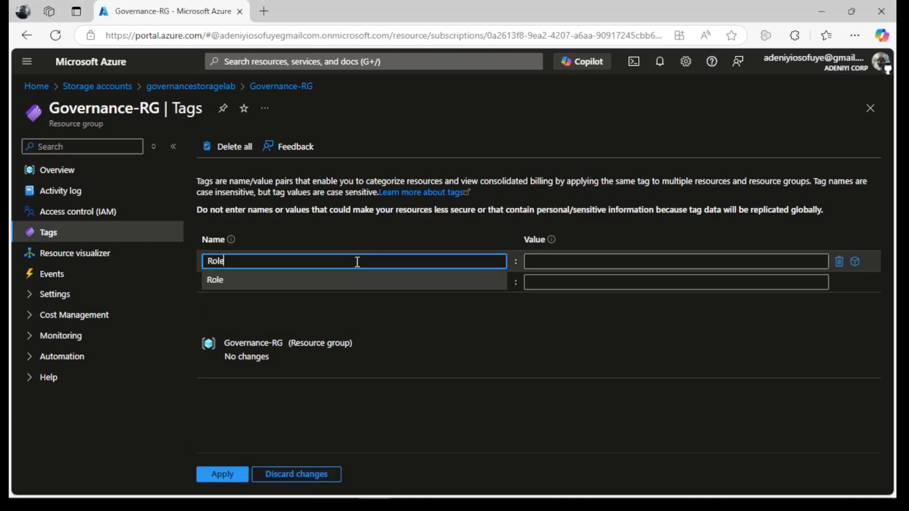
{"action": "key", "text": "Tab"}
{"action": "type", "text": "Infra"}
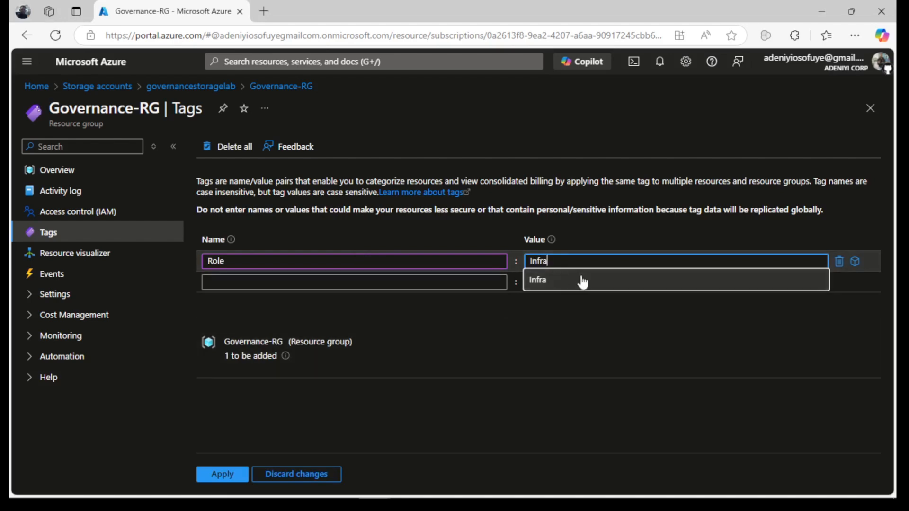
{"action": "left_click", "coordinate": [476, 309]}
{"action": "left_click", "coordinate": [220, 474]}
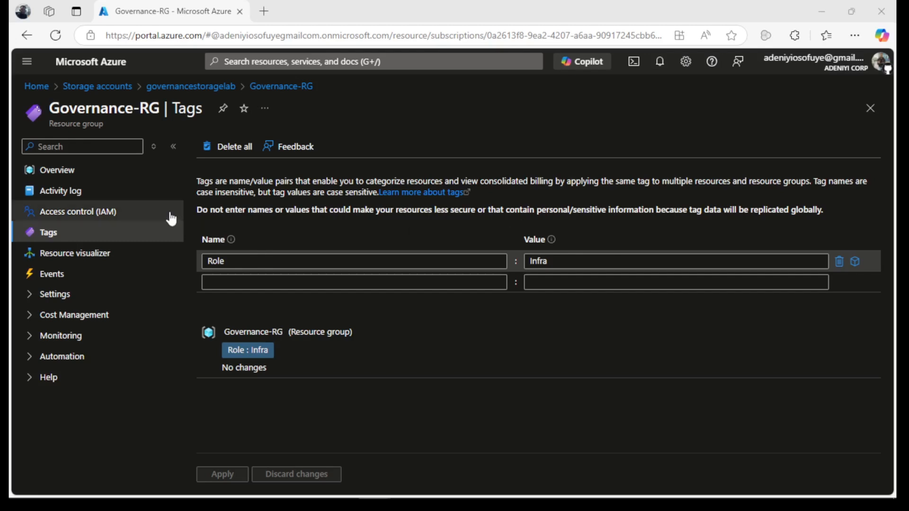
Go from Home to Azure Policy's Definitions list.
{"action": "left_click", "coordinate": [37, 87]}
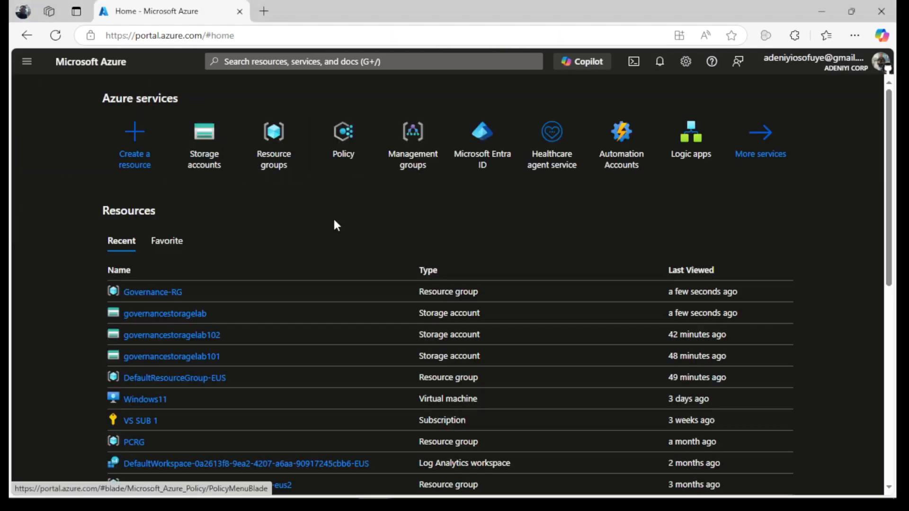
{"action": "left_click", "coordinate": [330, 144]}
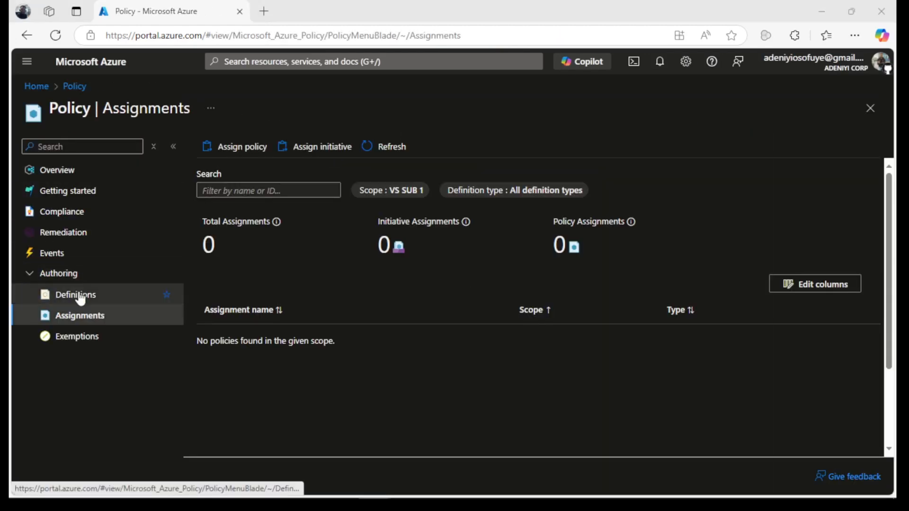
{"action": "left_click", "coordinate": [64, 294]}
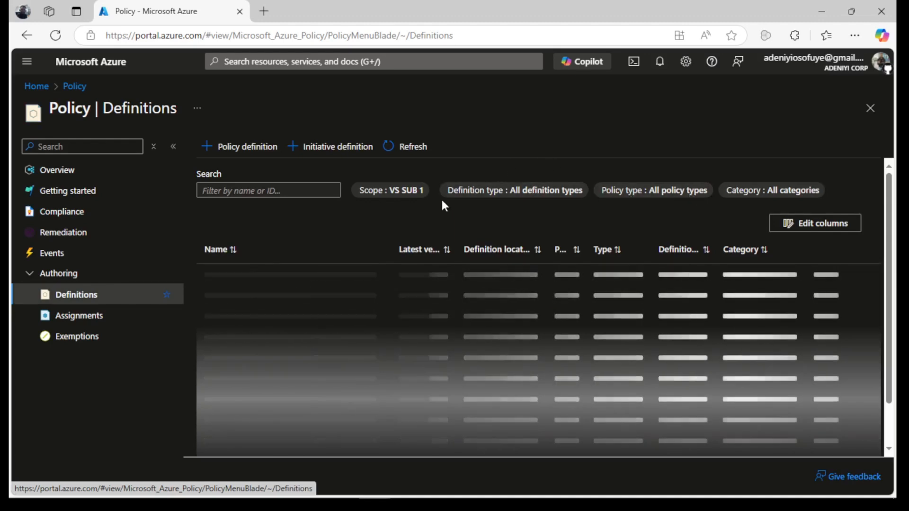
Filter the definitions so Definition type is only Policy.
{"action": "left_click", "coordinate": [776, 192]}
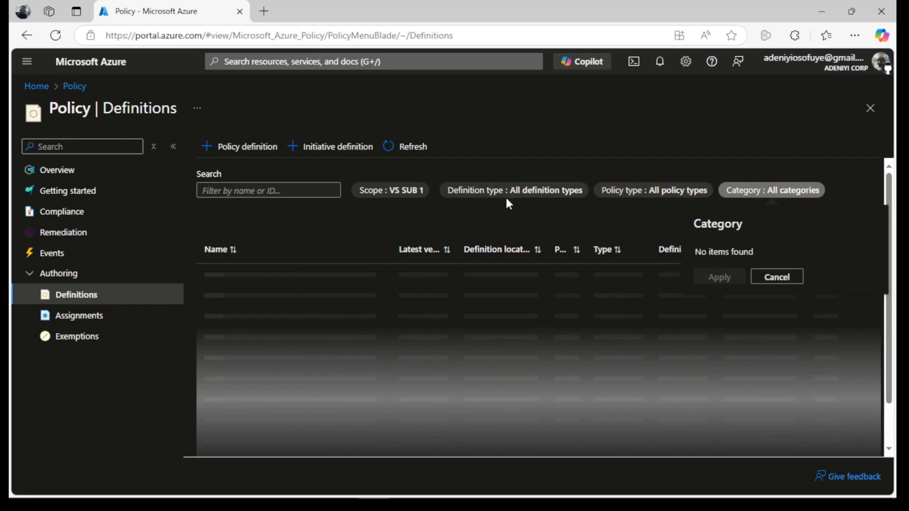
{"action": "left_click", "coordinate": [485, 191]}
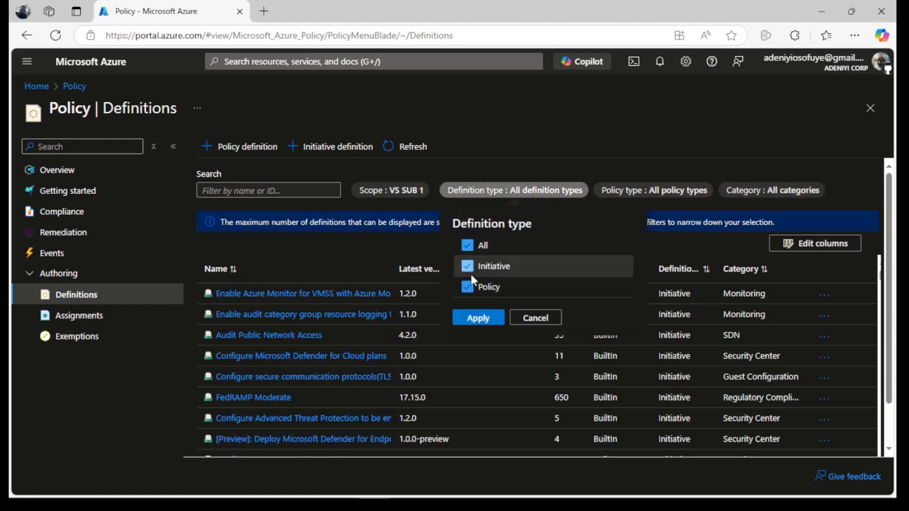
{"action": "left_click", "coordinate": [466, 248]}
{"action": "left_click", "coordinate": [468, 287]}
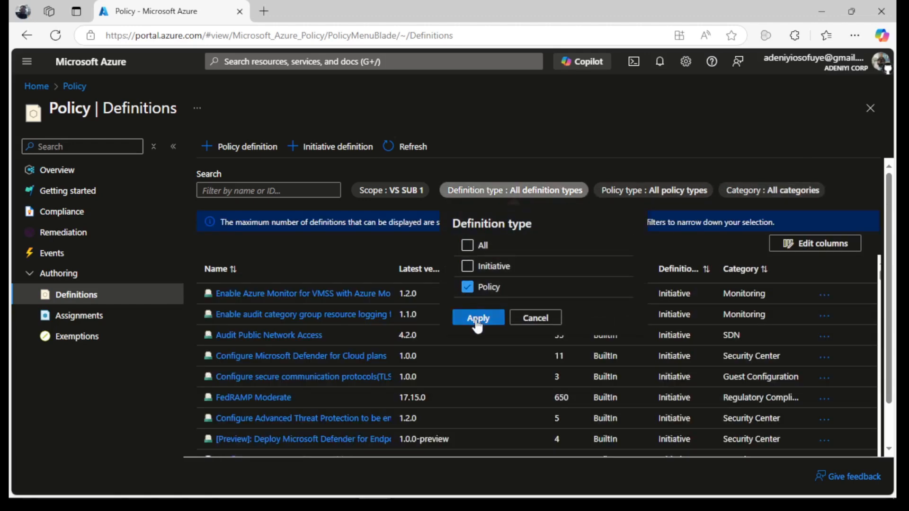
{"action": "left_click", "coordinate": [477, 319]}
Restrict the Policy type filter to Built-in only.
{"action": "left_click", "coordinate": [627, 192]}
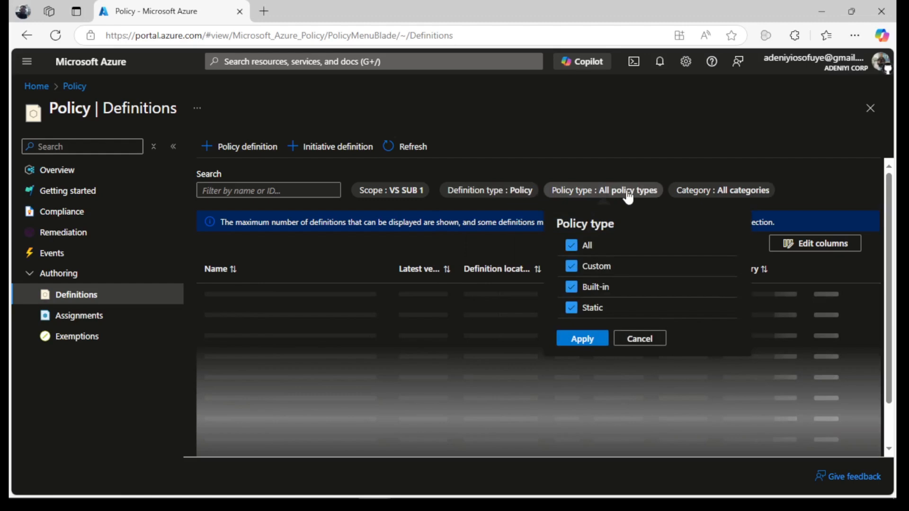
{"action": "left_click", "coordinate": [572, 245]}
{"action": "left_click", "coordinate": [572, 287]}
{"action": "left_click", "coordinate": [580, 339]}
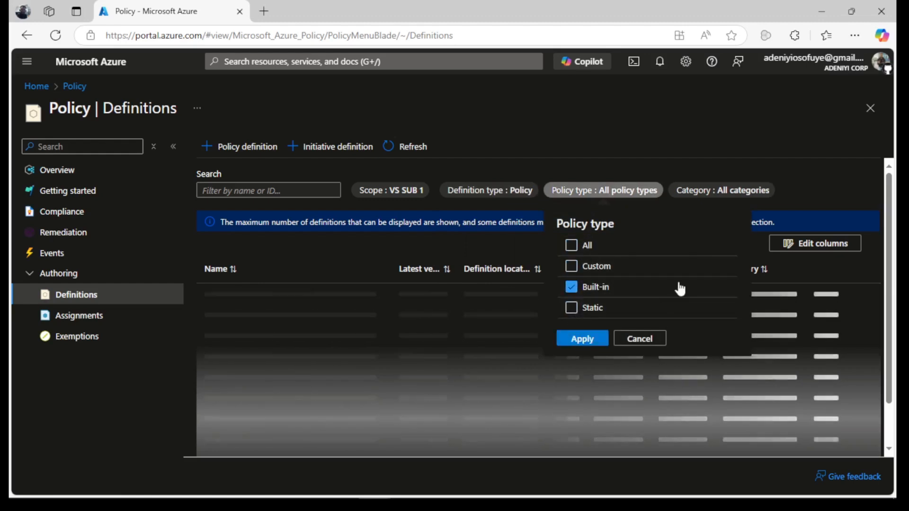
Limit the Category filter to Tags.
{"action": "left_click", "coordinate": [715, 189]}
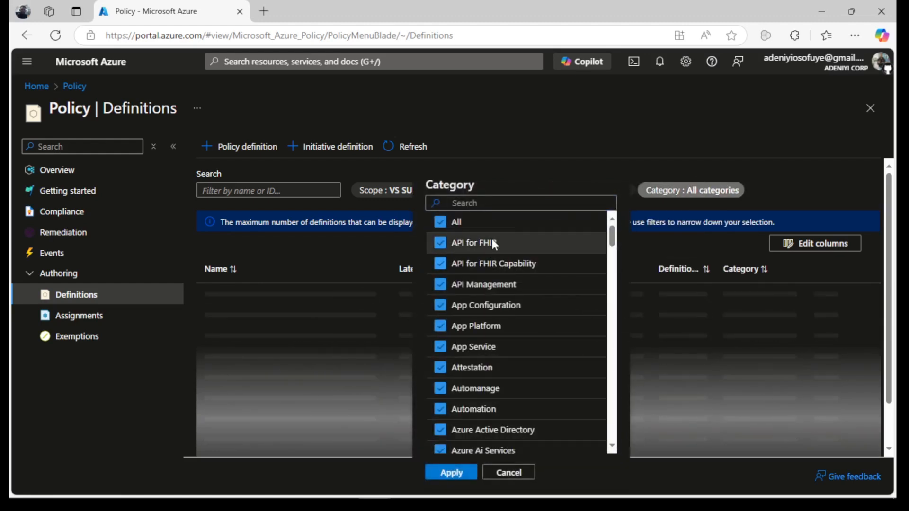
{"action": "left_click", "coordinate": [440, 223]}
{"action": "left_click", "coordinate": [450, 203]}
{"action": "type", "text": "tag"}
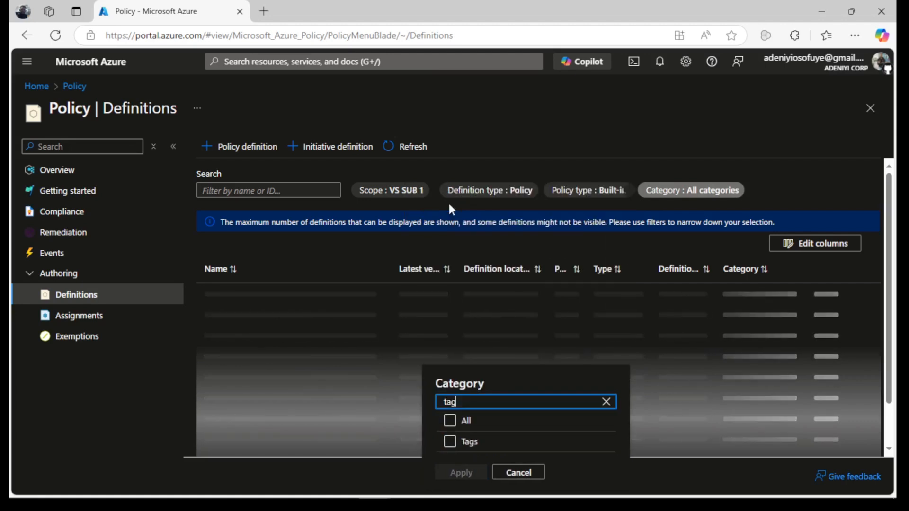
{"action": "left_click", "coordinate": [450, 442]}
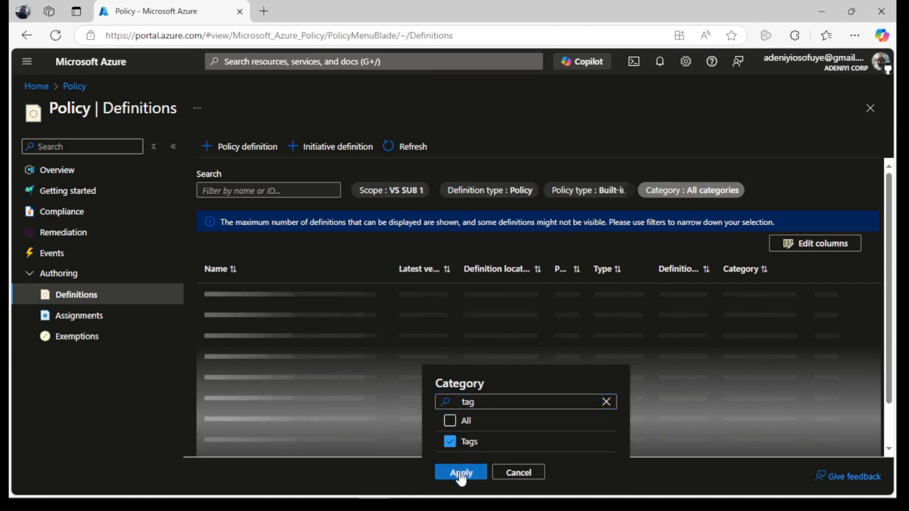
{"action": "left_click", "coordinate": [462, 473]}
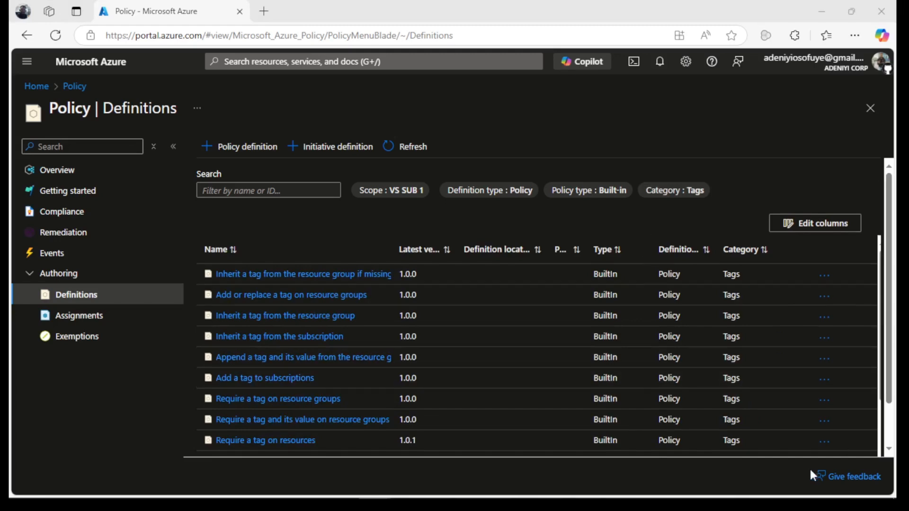
Find and open 'Require a tag and its value on resources', reviewing its tagName and tagValue parameters.
{"action": "scroll", "coordinate": [890, 327], "scroll_direction": "down", "scroll_amount": 2}
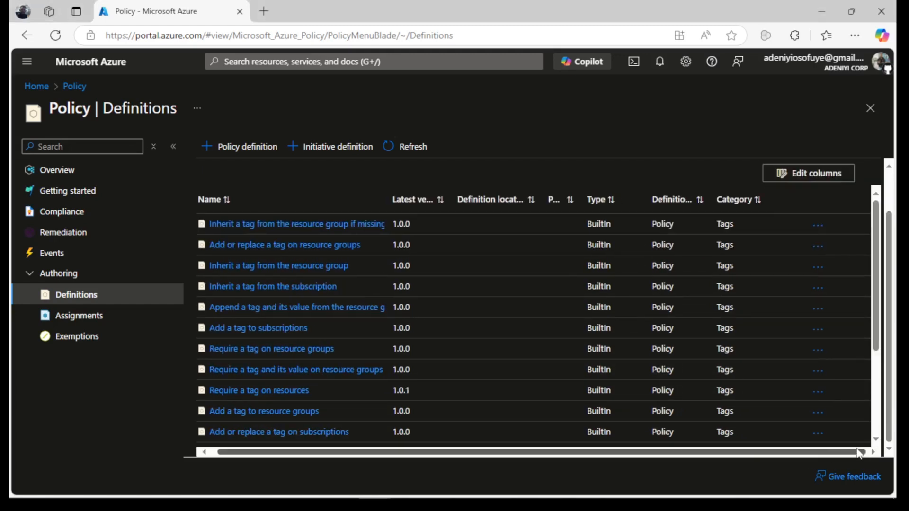
{"action": "left_click_drag", "start_coordinate": [877, 330], "coordinate": [885, 444]}
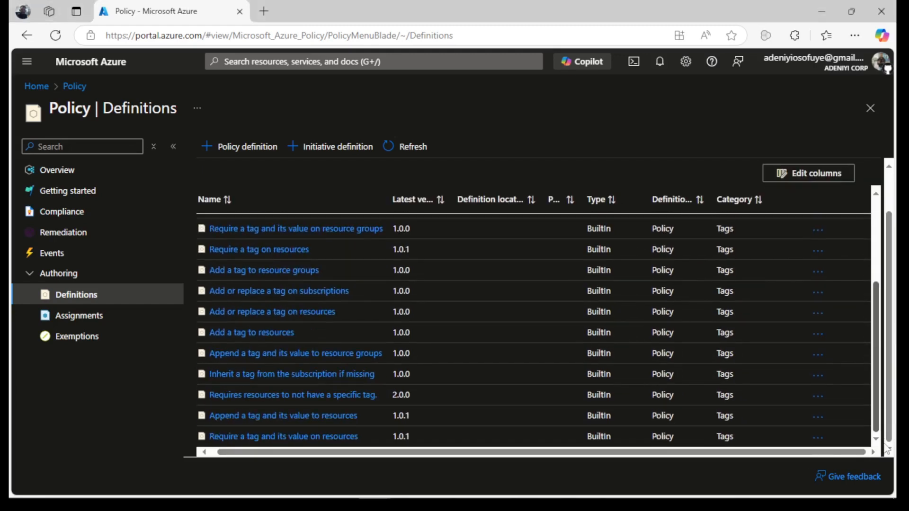
{"action": "left_click", "coordinate": [273, 437]}
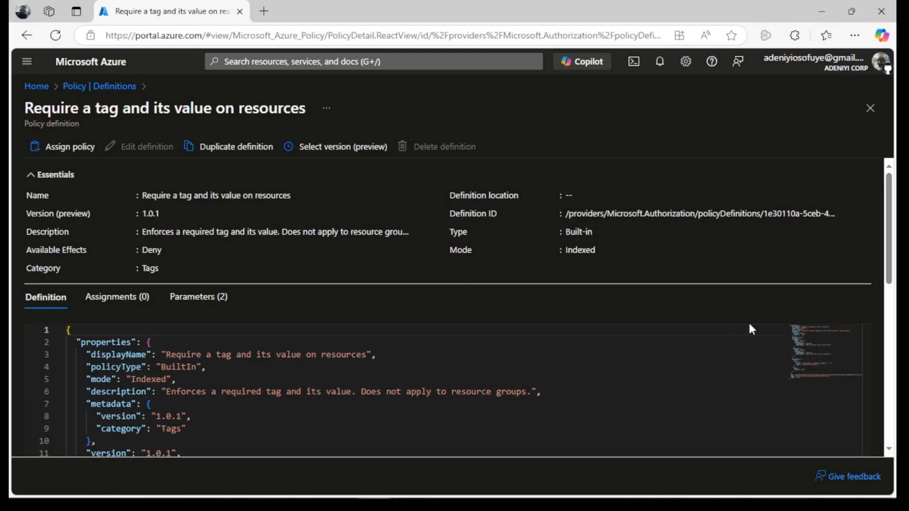
{"action": "left_click_drag", "start_coordinate": [889, 251], "coordinate": [893, 201]}
Start a policy assignment and set its scope to VS SUB 1/Governance-RG.
{"action": "left_click", "coordinate": [70, 147]}
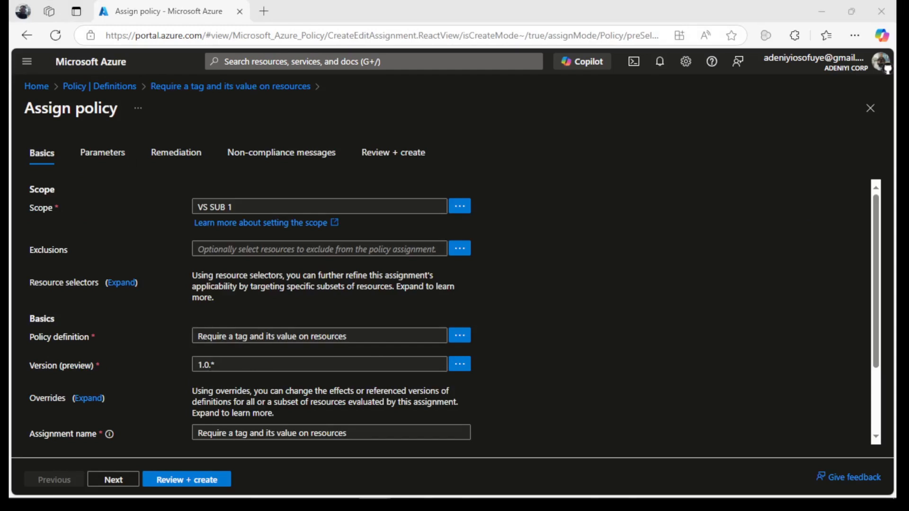
{"action": "left_click", "coordinate": [459, 207]}
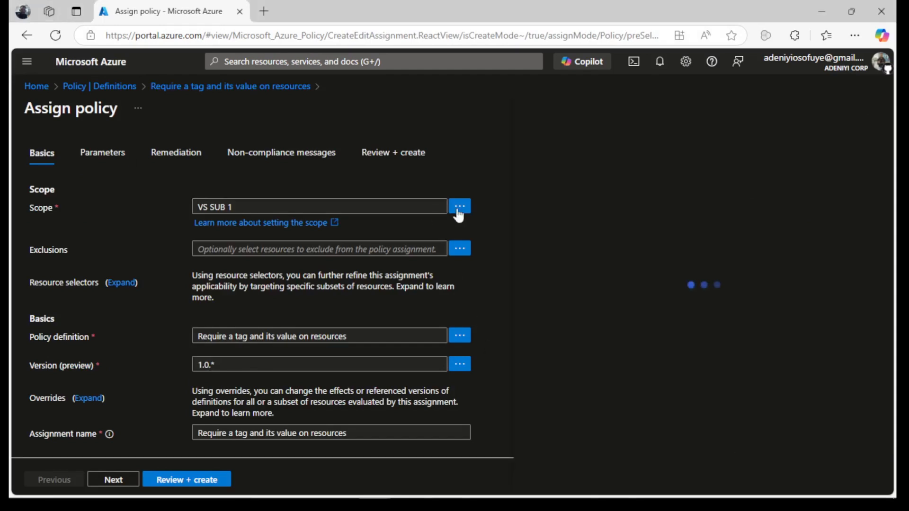
{"action": "left_click", "coordinate": [612, 407]}
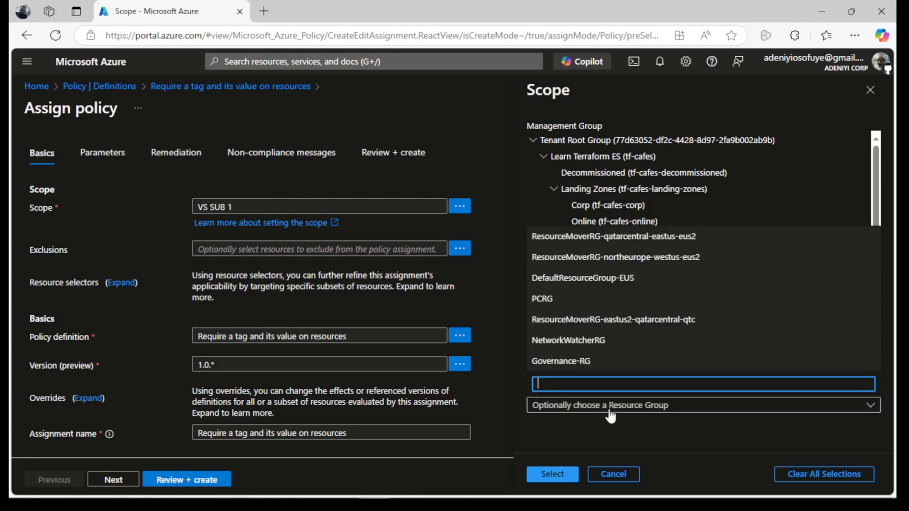
{"action": "left_click", "coordinate": [584, 362]}
{"action": "left_click", "coordinate": [550, 475]}
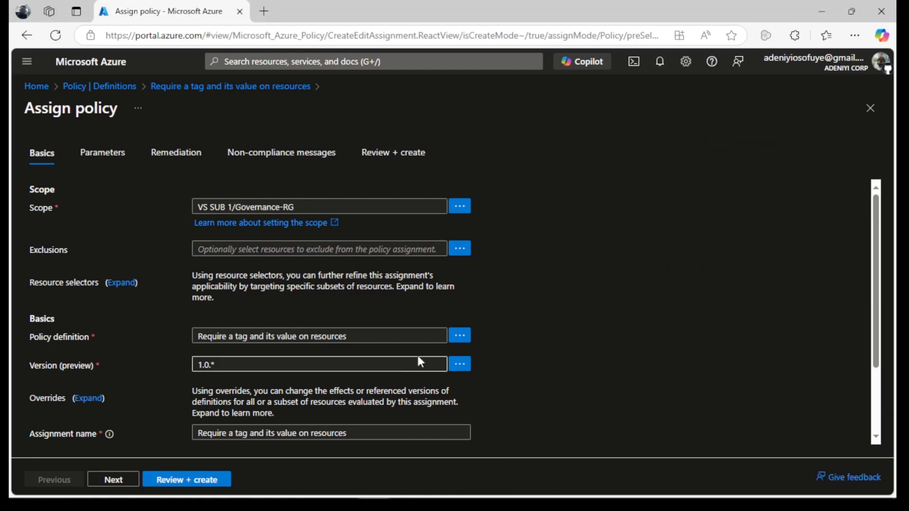
Paste a description naming Governance-RG into the assignment's Description box.
{"action": "scroll", "coordinate": [822, 253], "scroll_direction": "down", "scroll_amount": 2}
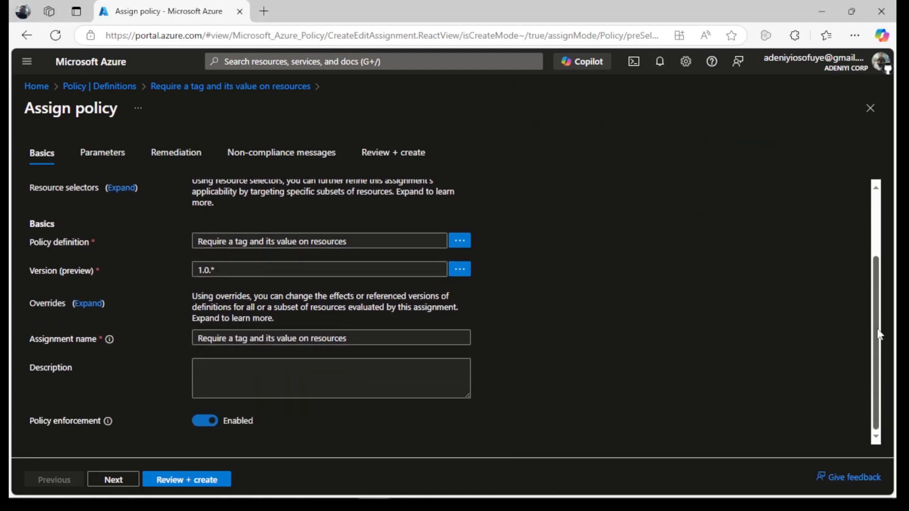
{"action": "left_click", "coordinate": [382, 368]}
{"action": "type", "text": "Require a tag and its value on resources"}
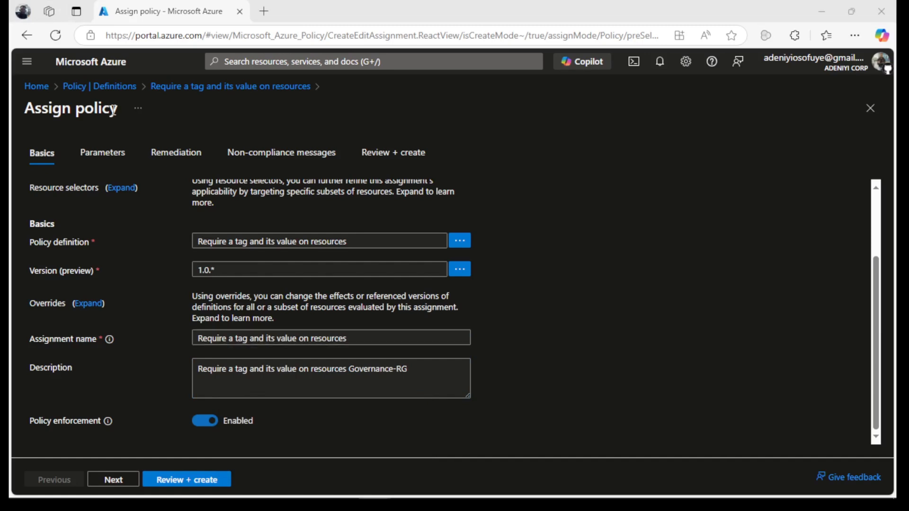
{"action": "left_click", "coordinate": [97, 152]}
Set Tag Name to Role and Tag Value to Infra, then review and create the assignment.
{"action": "left_click", "coordinate": [232, 233]}
{"action": "type", "text": "R"}
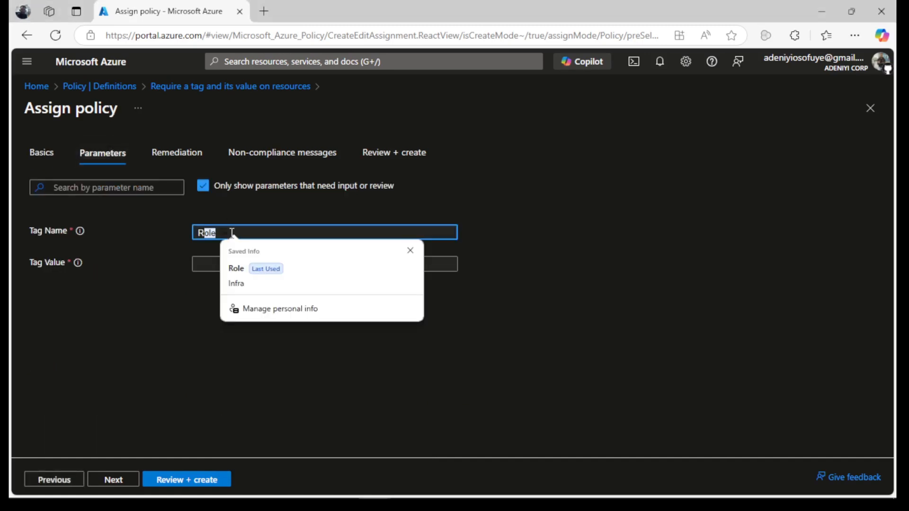
{"action": "type", "text": "ole"}
{"action": "key", "text": "Tab"}
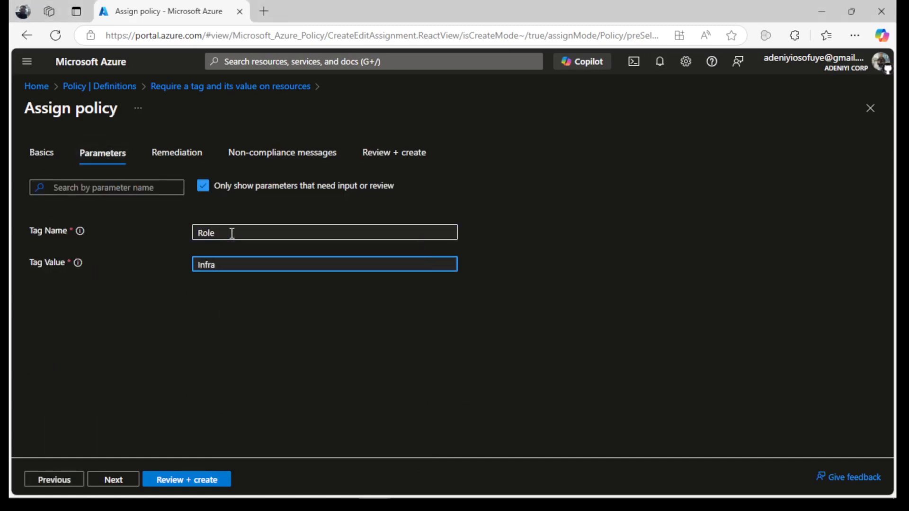
{"action": "type", "text": "Infra"}
{"action": "left_click", "coordinate": [227, 368]}
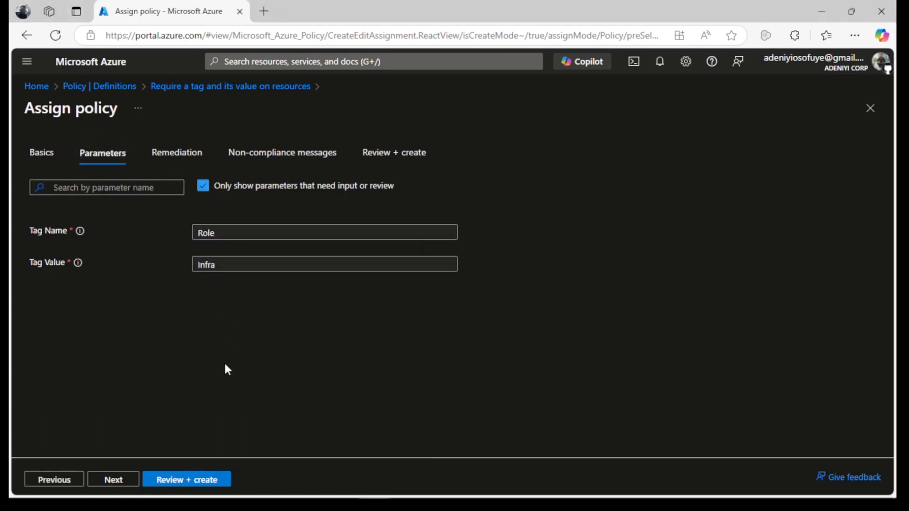
{"action": "left_click", "coordinate": [193, 480]}
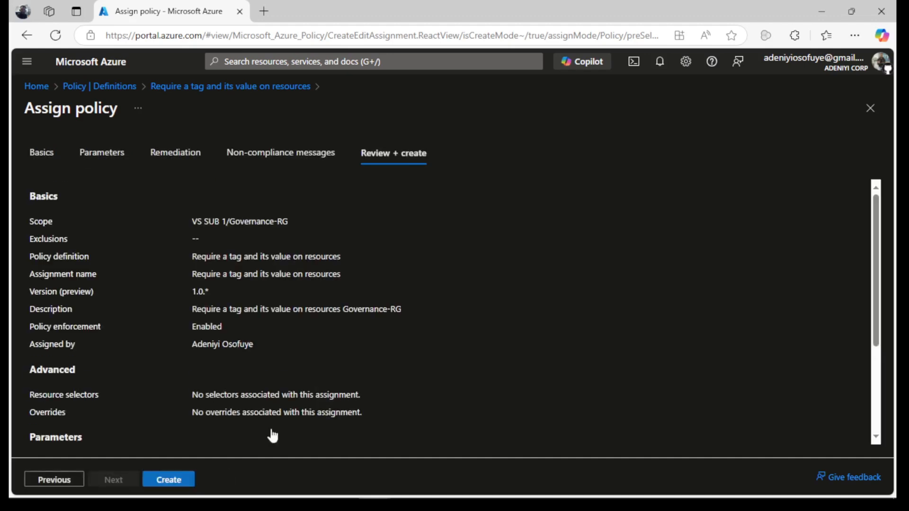
{"action": "left_click", "coordinate": [191, 480]}
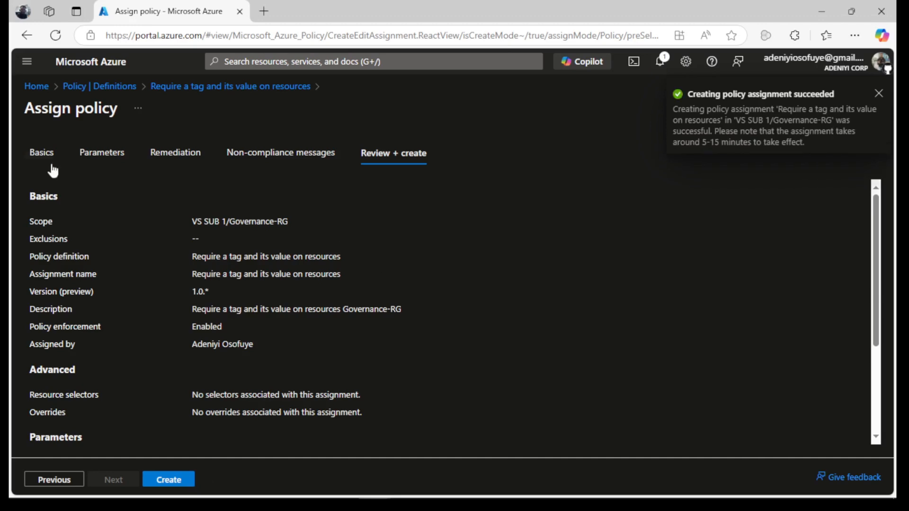
Navigate from Home through Resource groups into Governance-RG.
{"action": "left_click", "coordinate": [31, 87]}
{"action": "left_click", "coordinate": [339, 140]}
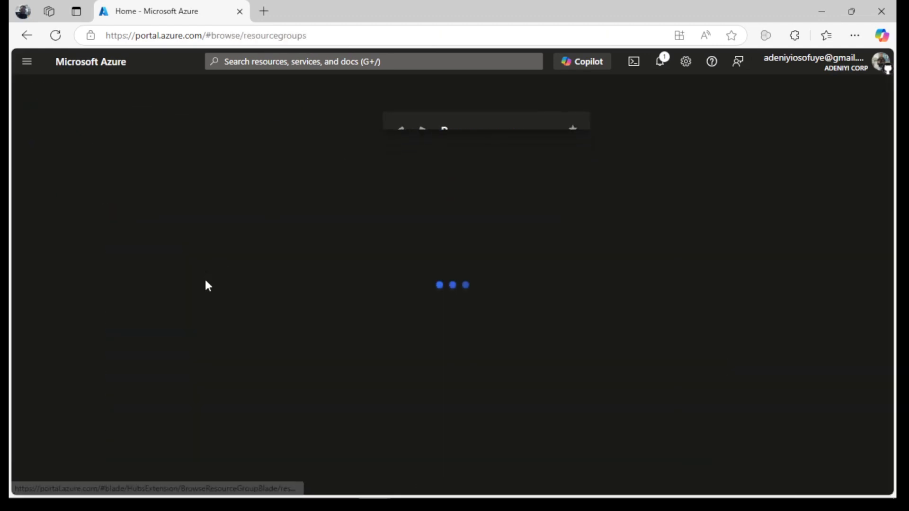
{"action": "left_click", "coordinate": [119, 271]}
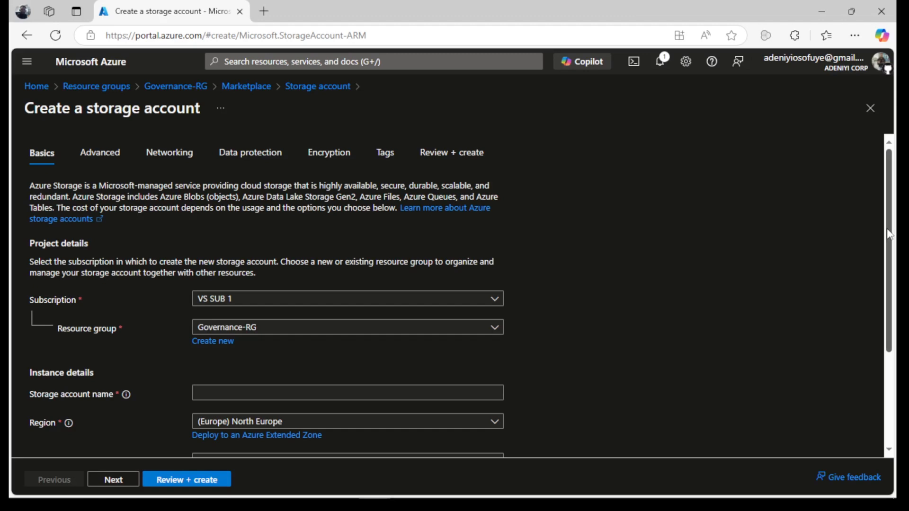
Name the new storage account teststorageaz104lab and submit it for Review + create validation.
{"action": "scroll", "coordinate": [889, 234], "scroll_direction": "down", "scroll_amount": 2}
{"action": "left_click", "coordinate": [233, 315]}
{"action": "type", "text": "teststorageaz104lab"}
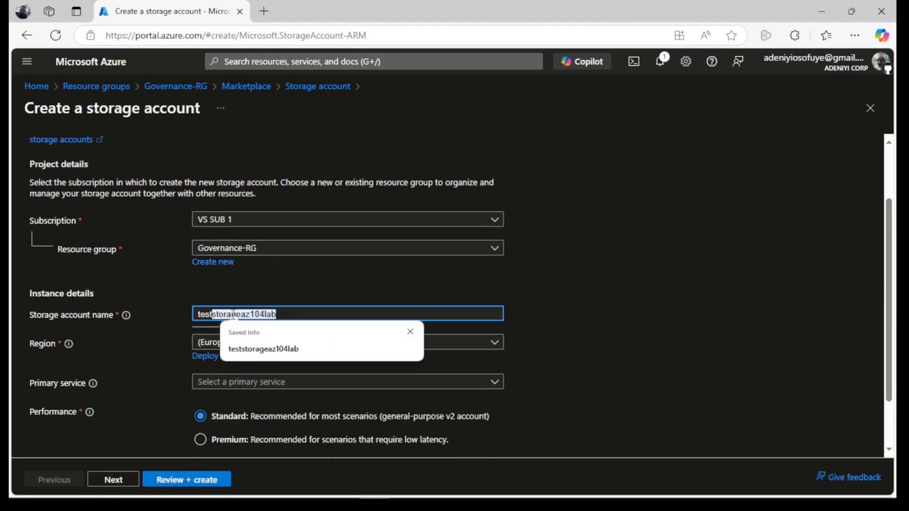
{"action": "key", "text": "Right"}
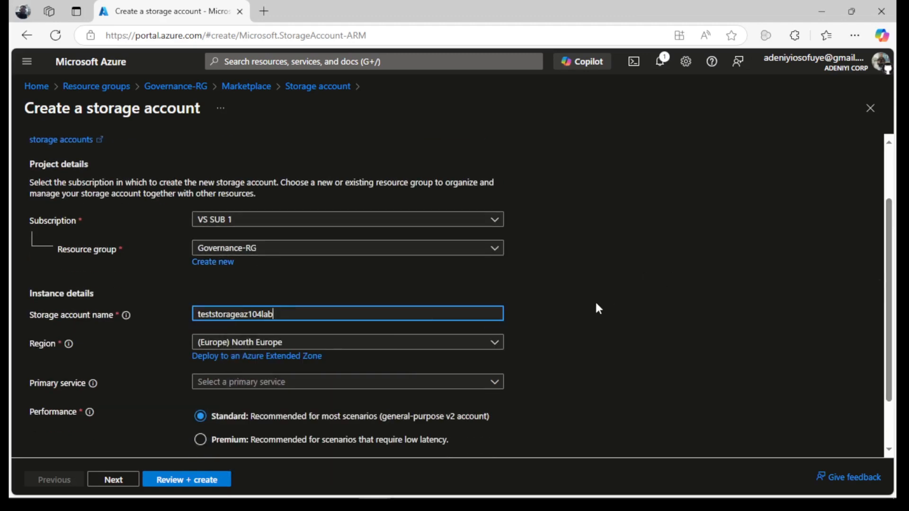
{"action": "left_click", "coordinate": [596, 303]}
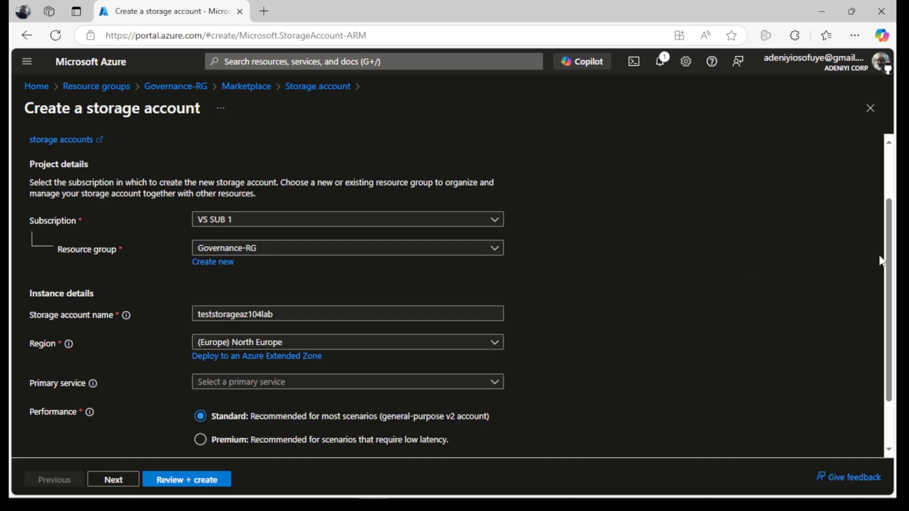
{"action": "scroll", "coordinate": [881, 260], "scroll_direction": "down", "scroll_amount": 2}
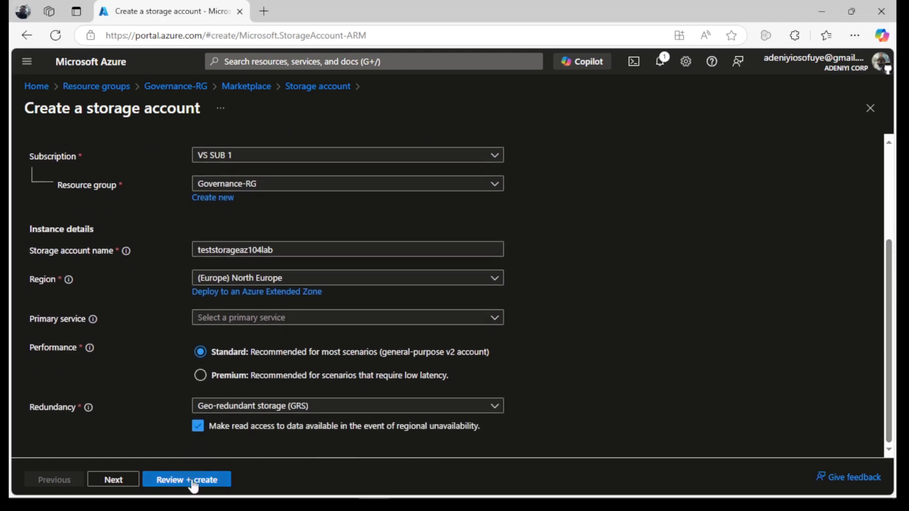
{"action": "left_click", "coordinate": [190, 480]}
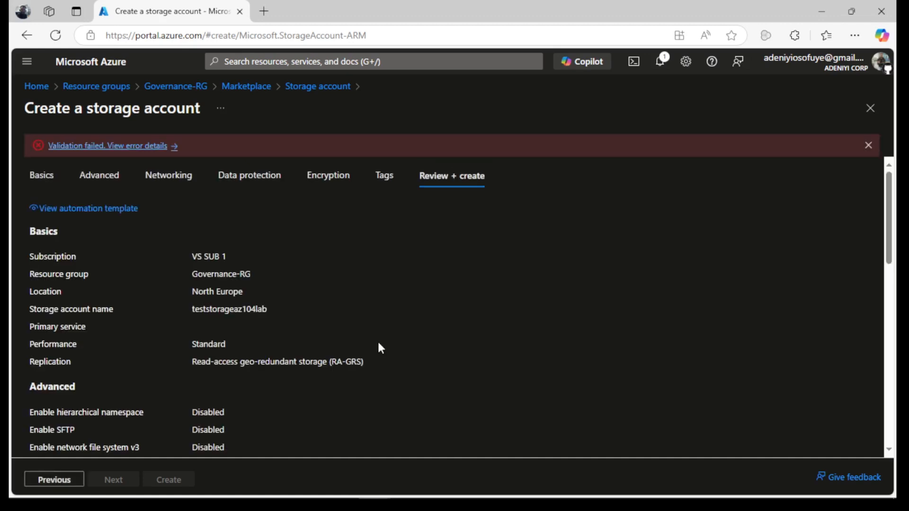
Show the validation error: teststorageaz104lab disallowed by the 'Require a tag and its value on resources' policy.
{"action": "left_click", "coordinate": [94, 150]}
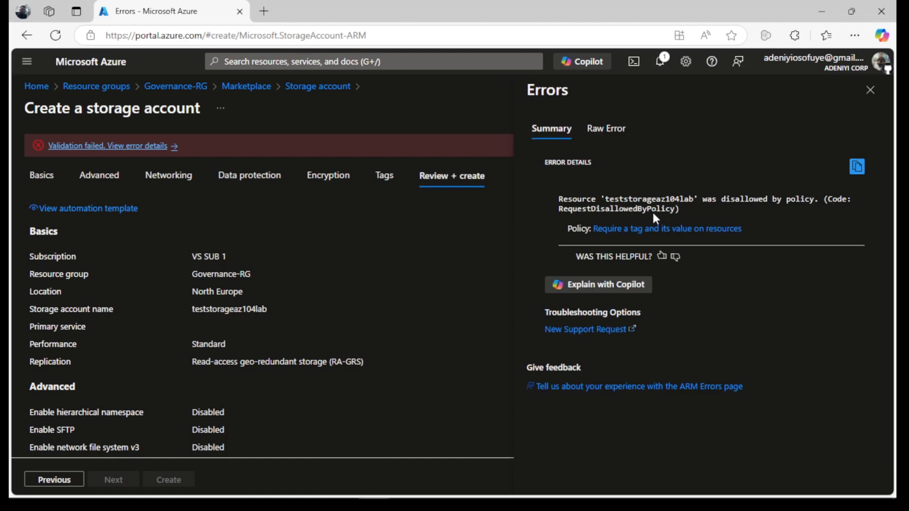
{"action": "left_click_drag", "start_coordinate": [680, 209], "coordinate": [555, 195]}
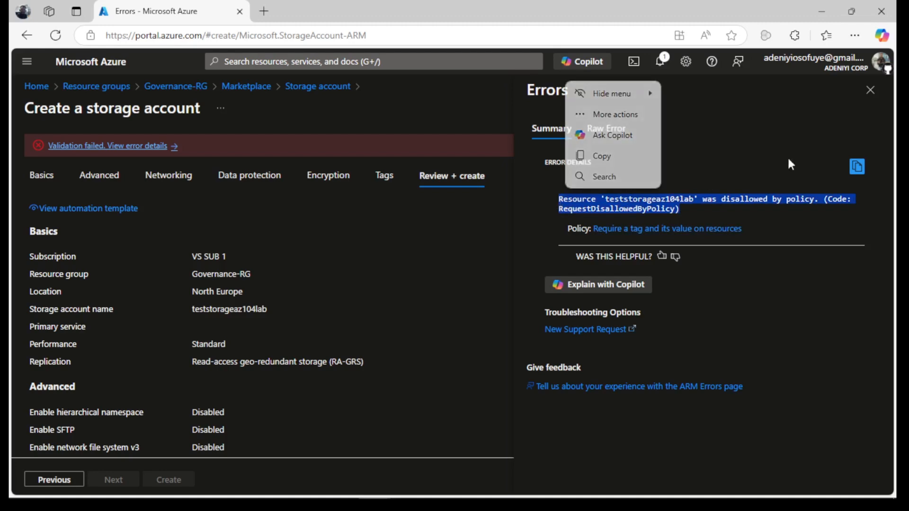
{"action": "right_click", "coordinate": [171, 5]}
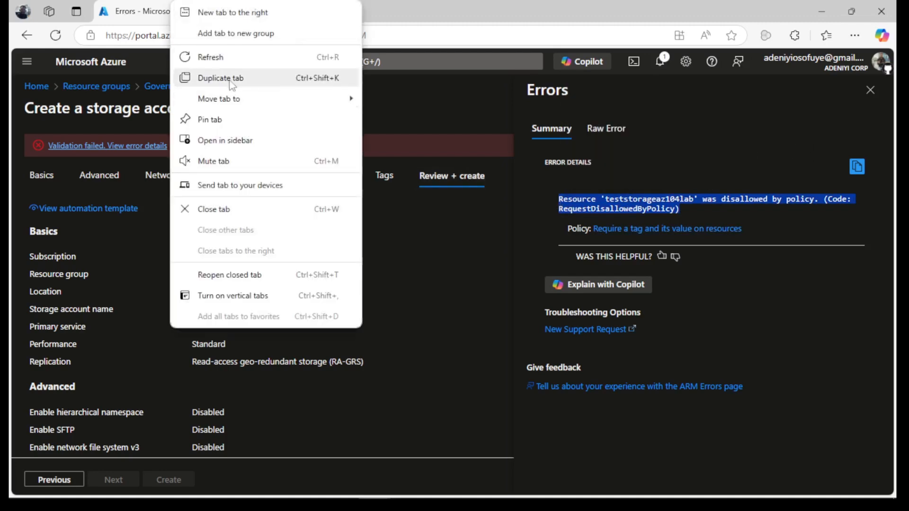
Duplicate the portal tab and sign back in to get a blank storage account form.
{"action": "left_click", "coordinate": [230, 80]}
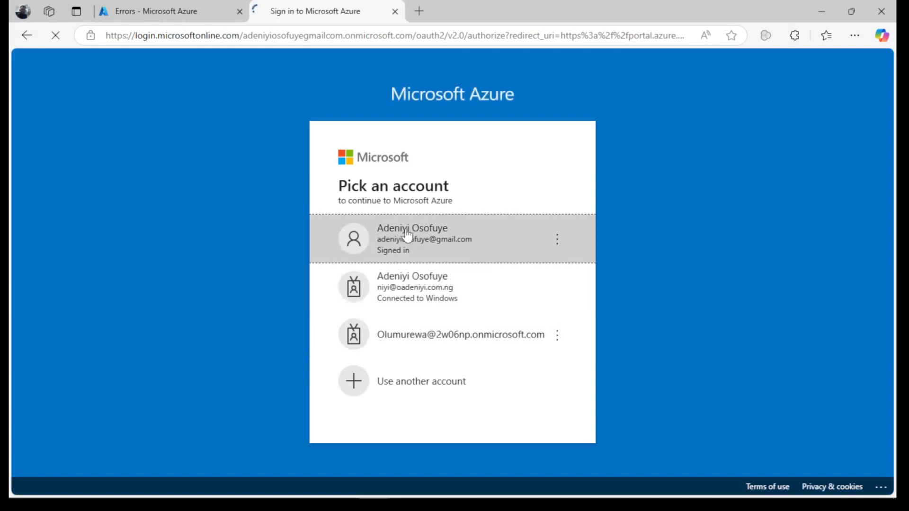
{"action": "left_click", "coordinate": [386, 229]}
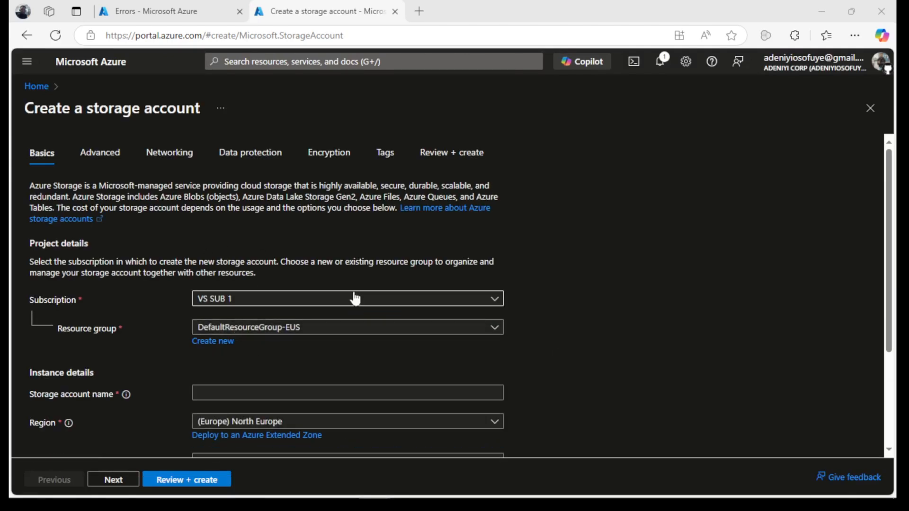
Name the new storage account storagetest104lab and put it in resource group Governance-RG.
{"action": "scroll", "coordinate": [568, 227], "scroll_direction": "down", "scroll_amount": 3}
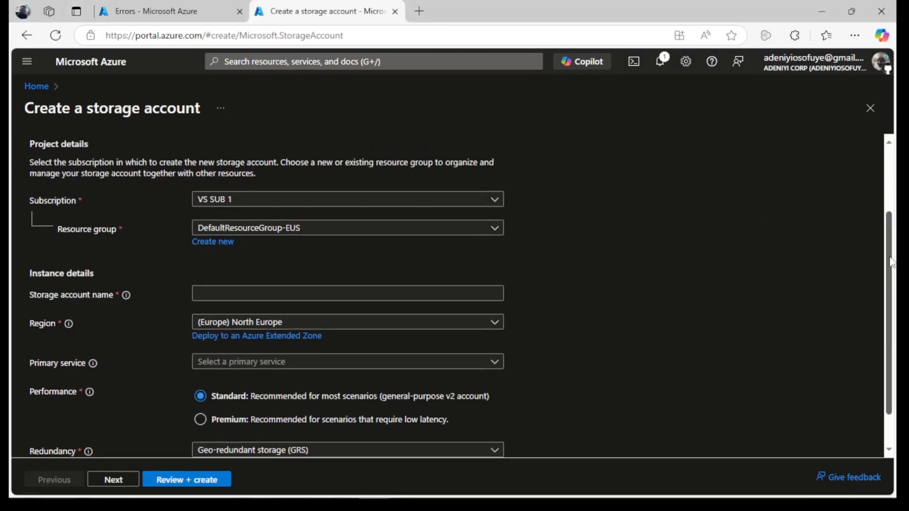
{"action": "left_click", "coordinate": [259, 256]}
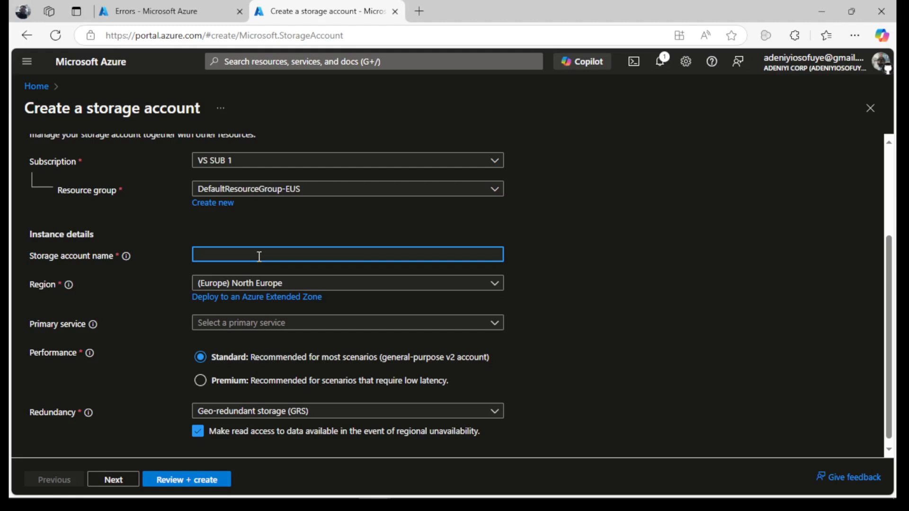
{"action": "type", "text": "storagelabtest104"}
{"action": "key", "text": "BackSpace"}
{"action": "key", "text": "BackSpace"}
{"action": "key", "text": "BackSpace"}
{"action": "key", "text": "BackSpace"}
{"action": "key", "text": "BackSpace"}
{"action": "key", "text": "BackSpace"}
{"action": "key", "text": "BackSpace"}
{"action": "key", "text": "BackSpace"}
{"action": "key", "text": "BackSpace"}
{"action": "key", "text": "BackSpace"}
{"action": "key", "text": "BackSpace"}
{"action": "key", "text": "BackSpace"}
{"action": "key", "text": "BackSpace"}
{"action": "key", "text": "BackSpace"}
{"action": "key", "text": "BackSpace"}
{"action": "key", "text": "BackSpace"}
{"action": "type", "text": "toragete"}
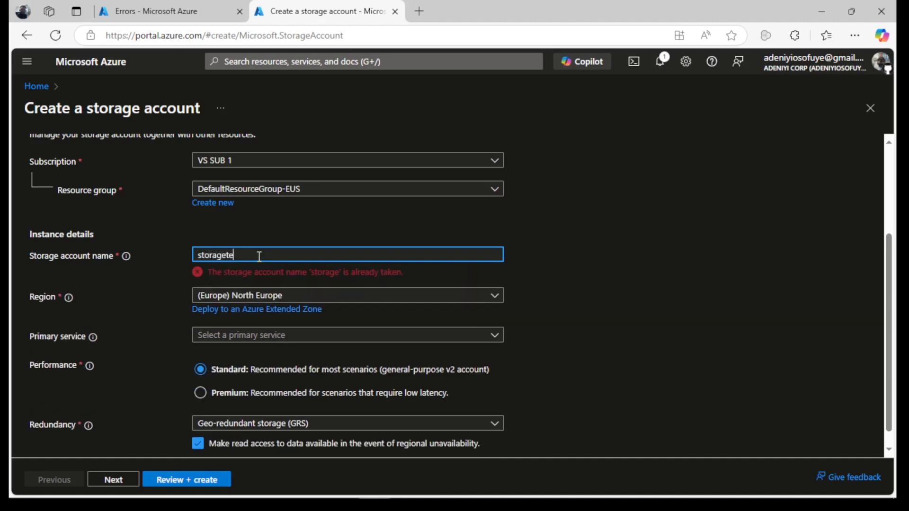
{"action": "type", "text": "st104"}
{"action": "type", "text": "lab"}
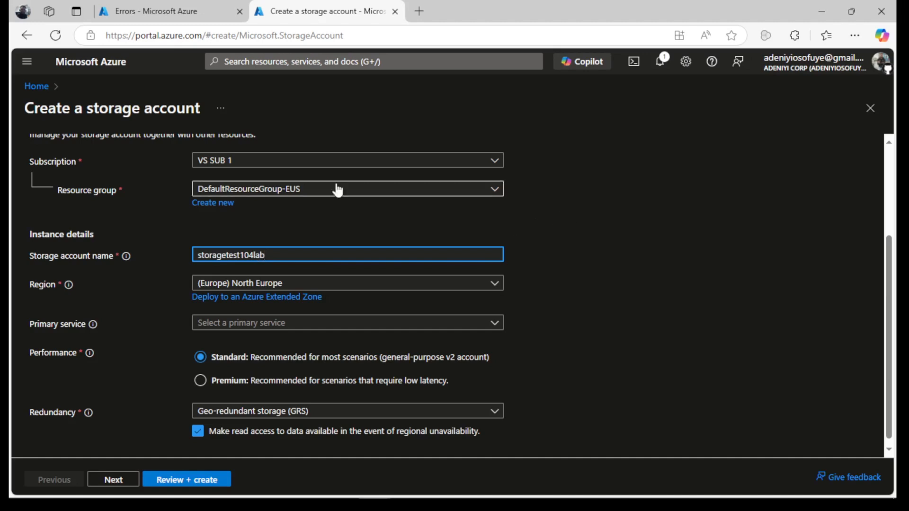
{"action": "left_click", "coordinate": [317, 191]}
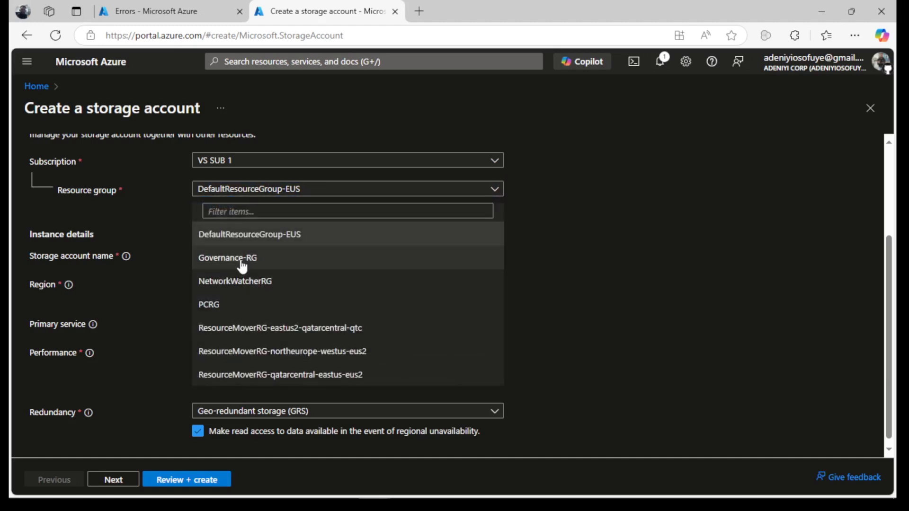
{"action": "left_click", "coordinate": [239, 259]}
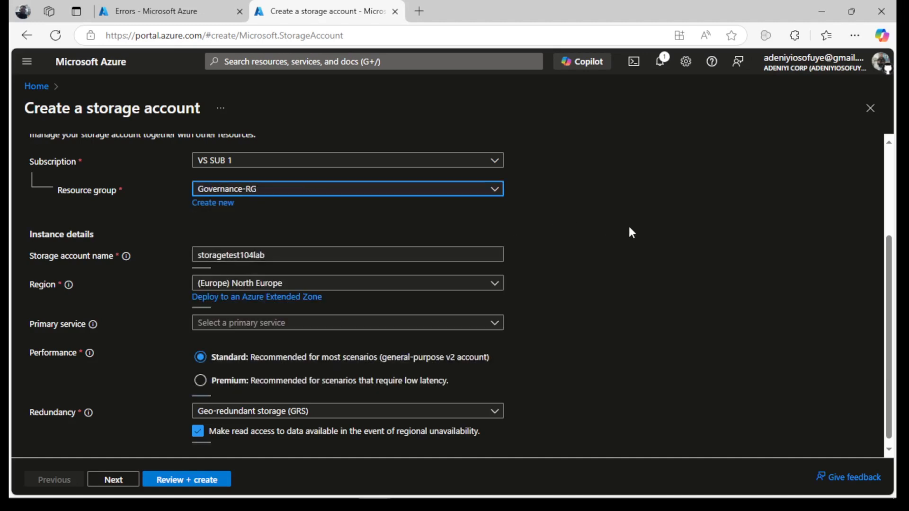
{"action": "left_click", "coordinate": [302, 255]}
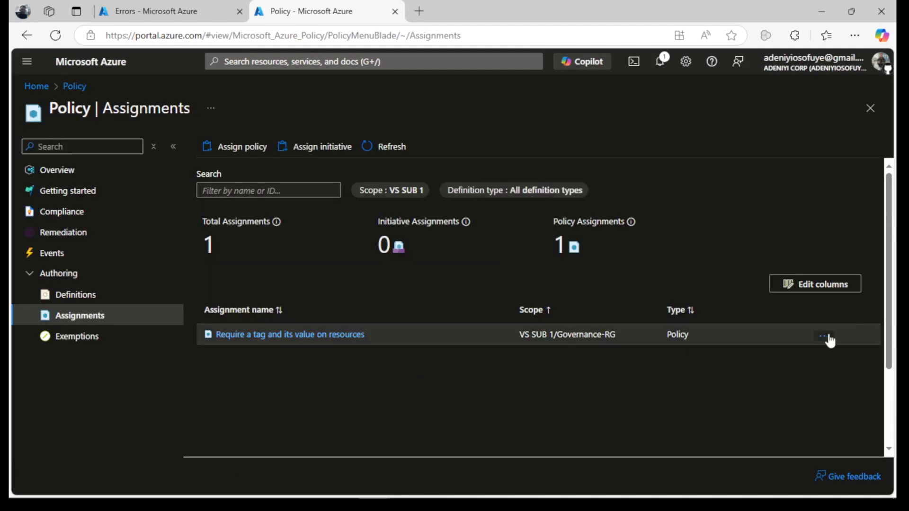
Delete the 'Require a tag and its value on resources' assignment and begin a new assignment.
{"action": "left_click", "coordinate": [829, 337]}
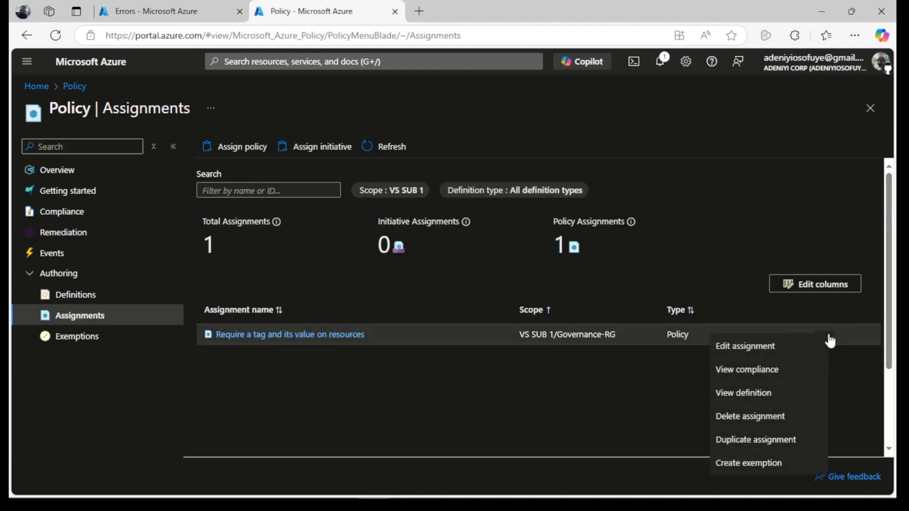
{"action": "left_click", "coordinate": [767, 417]}
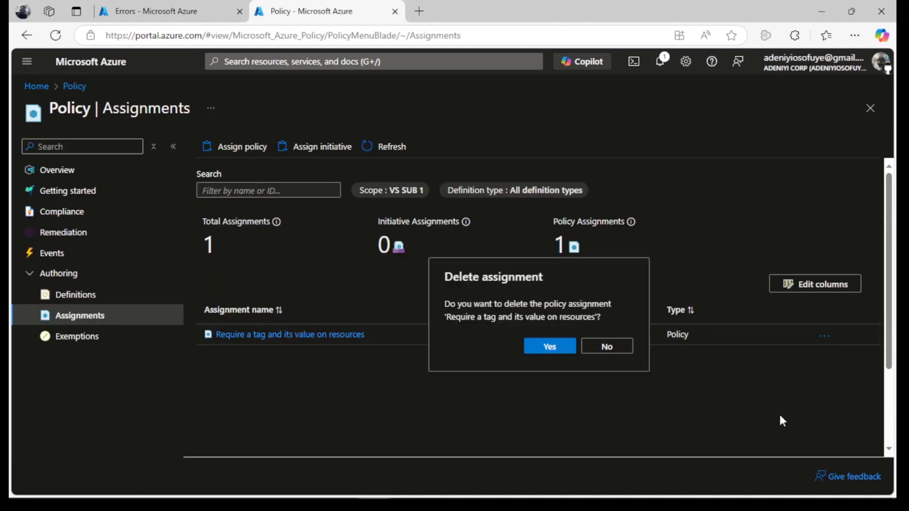
{"action": "left_click", "coordinate": [550, 348]}
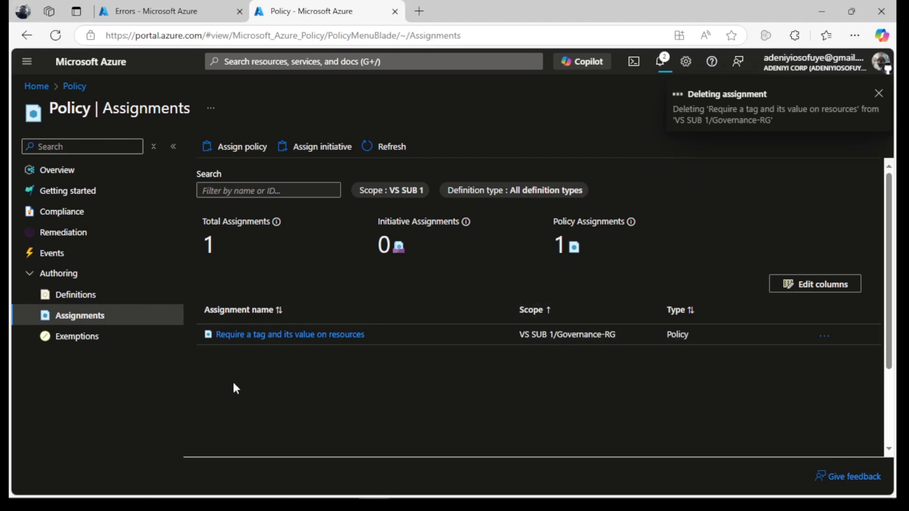
{"action": "scroll", "coordinate": [229, 381], "scroll_direction": "down", "scroll_amount": 2}
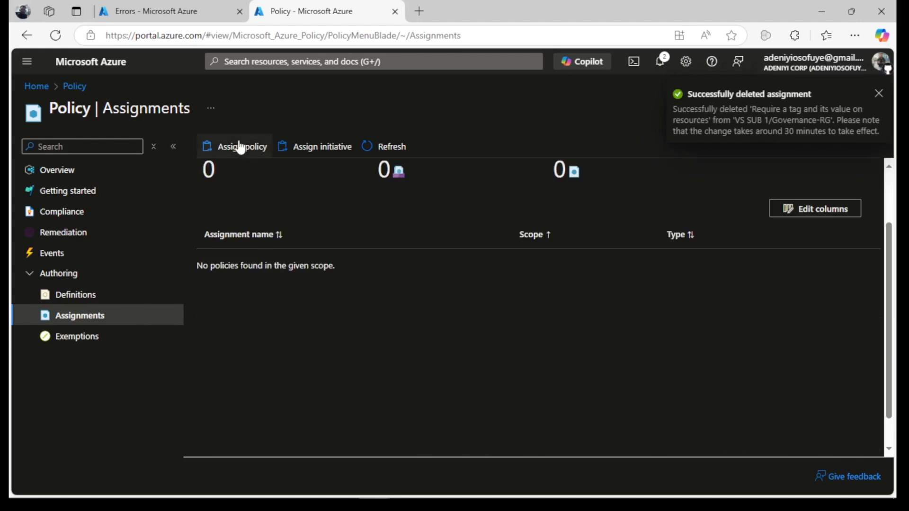
{"action": "left_click", "coordinate": [241, 148]}
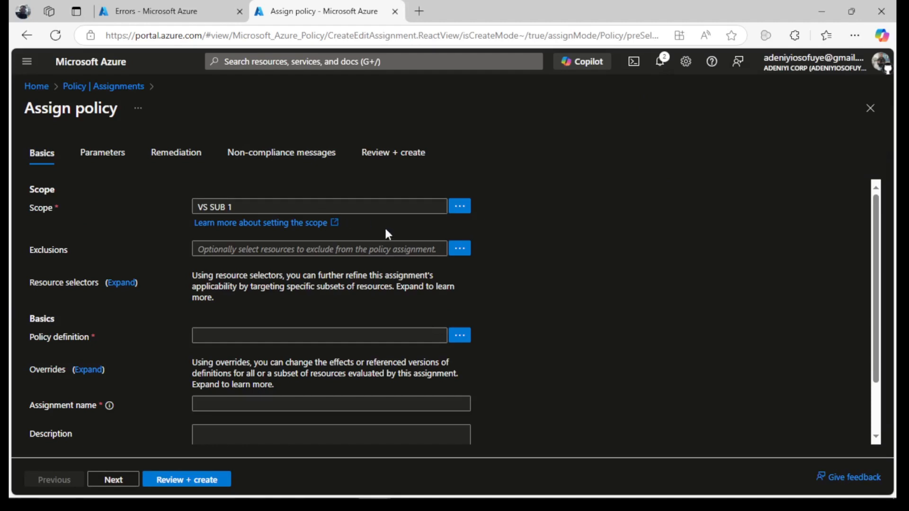
Scope the new policy assignment to resource group Governance-RG under VS SUB 1.
{"action": "left_click", "coordinate": [460, 206]}
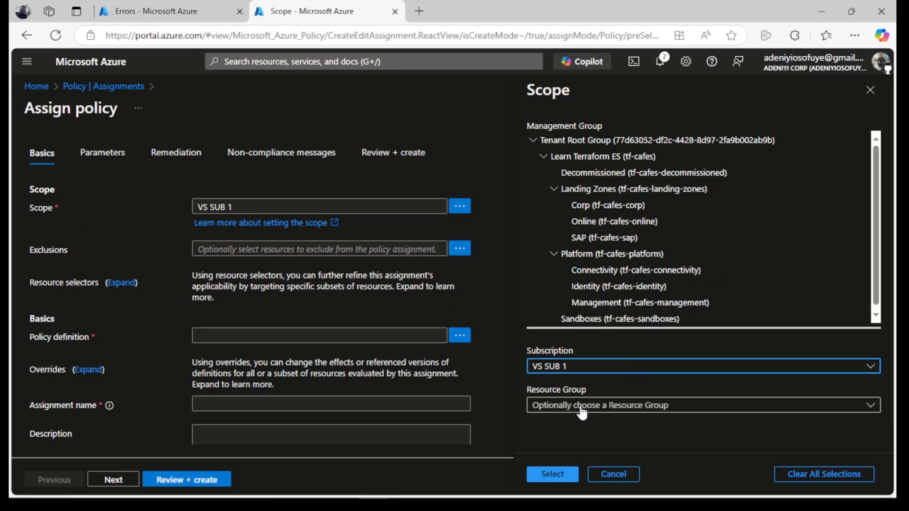
{"action": "left_click", "coordinate": [575, 406]}
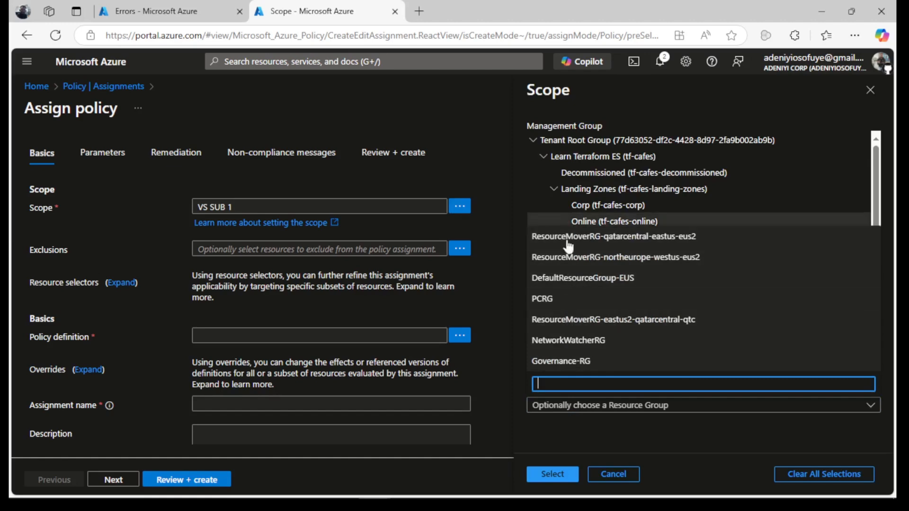
{"action": "left_click", "coordinate": [561, 361]}
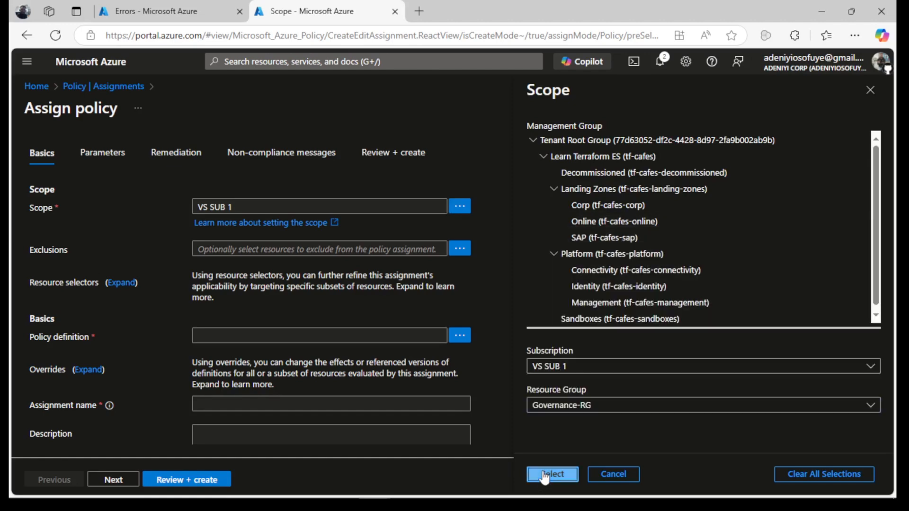
{"action": "left_click", "coordinate": [551, 474]}
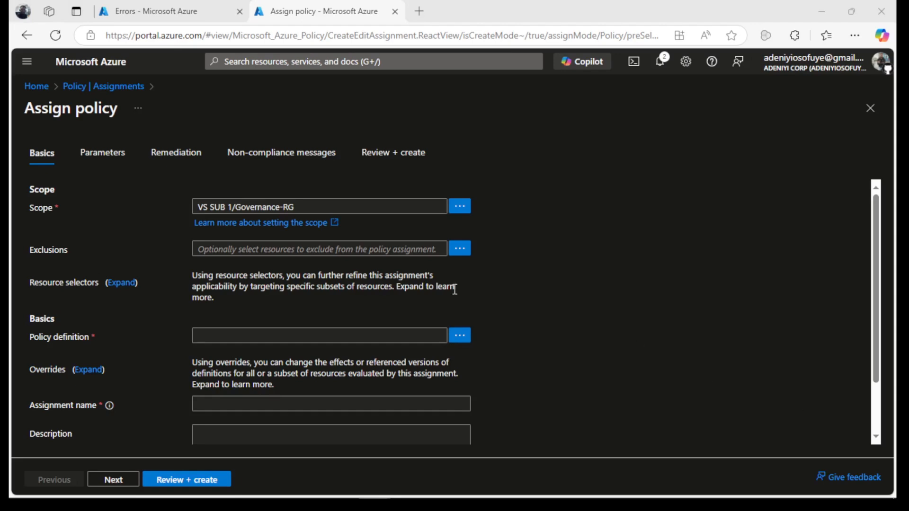
Search definitions for 'inherit a tag from the' and pick 'Inherit a tag from the resource group if missing'.
{"action": "left_click", "coordinate": [459, 335]}
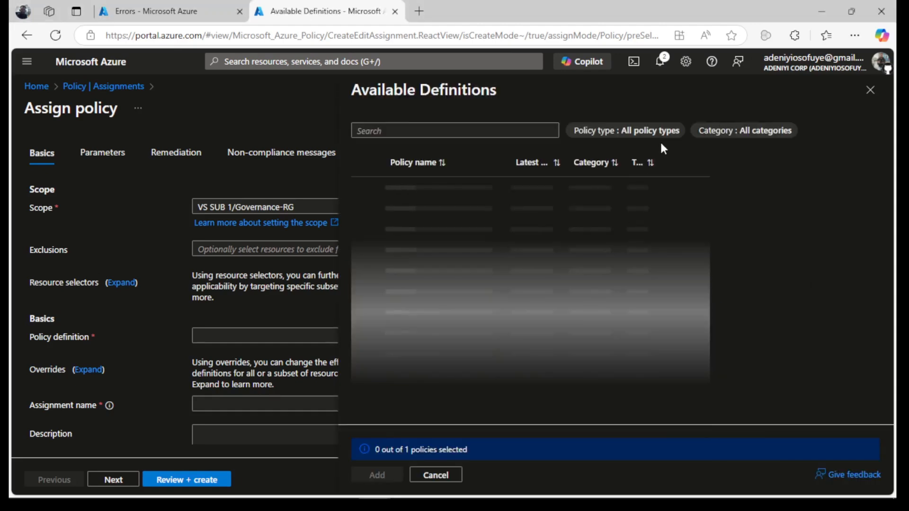
{"action": "left_click", "coordinate": [463, 132]}
{"action": "type", "text": "inherit"}
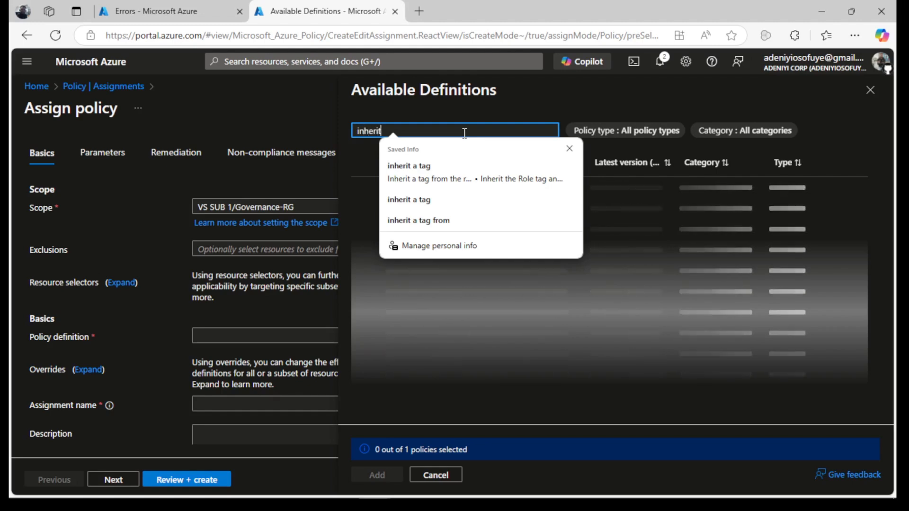
{"action": "type", "text": " a tag"}
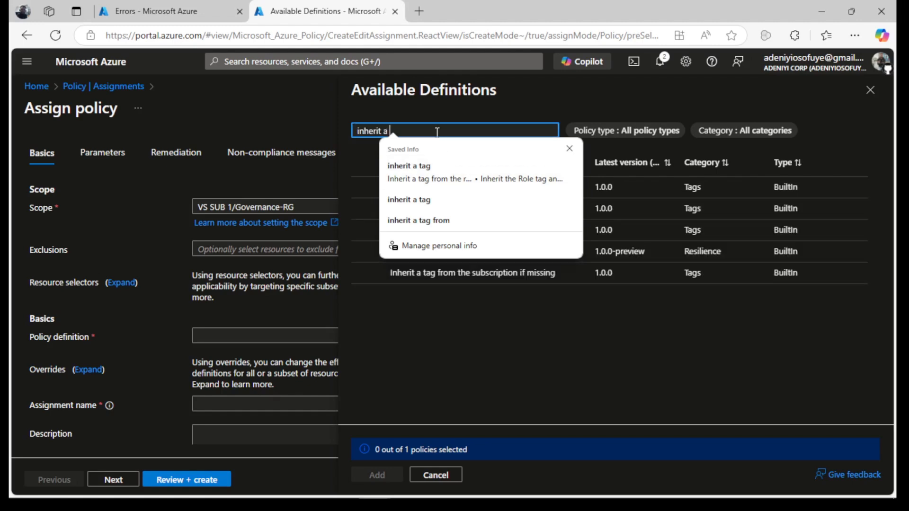
{"action": "key", "text": "BackSpace"}
{"action": "type", "text": "ag from the"}
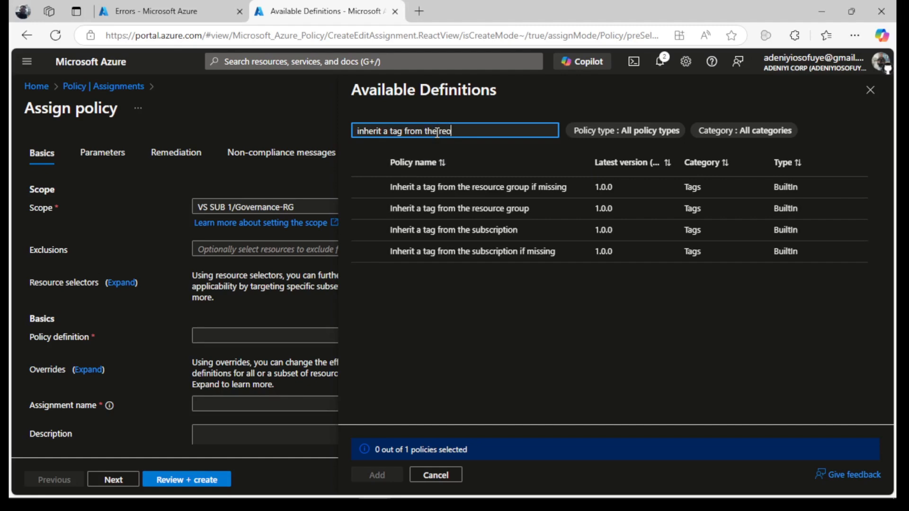
{"action": "type", "text": " reo"}
{"action": "key", "text": "BackSpace"}
{"action": "type", "text": "x"}
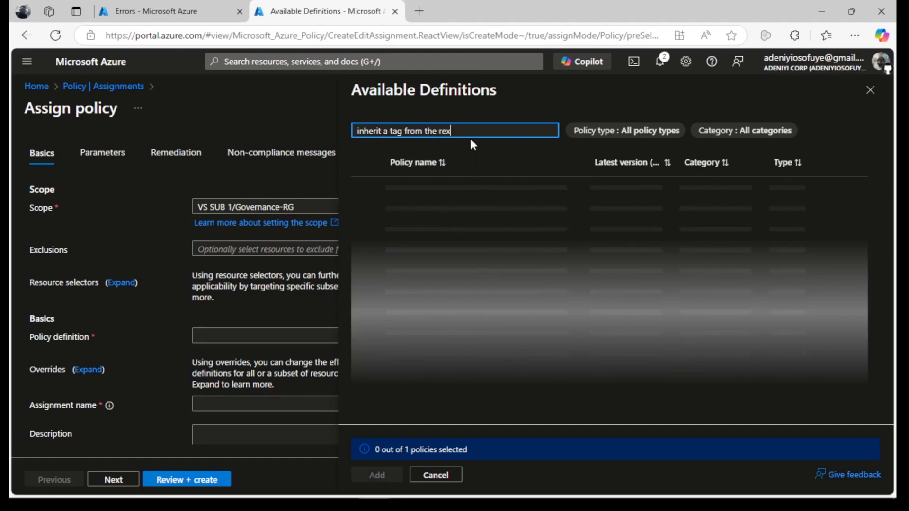
{"action": "key", "text": "BackSpace"}
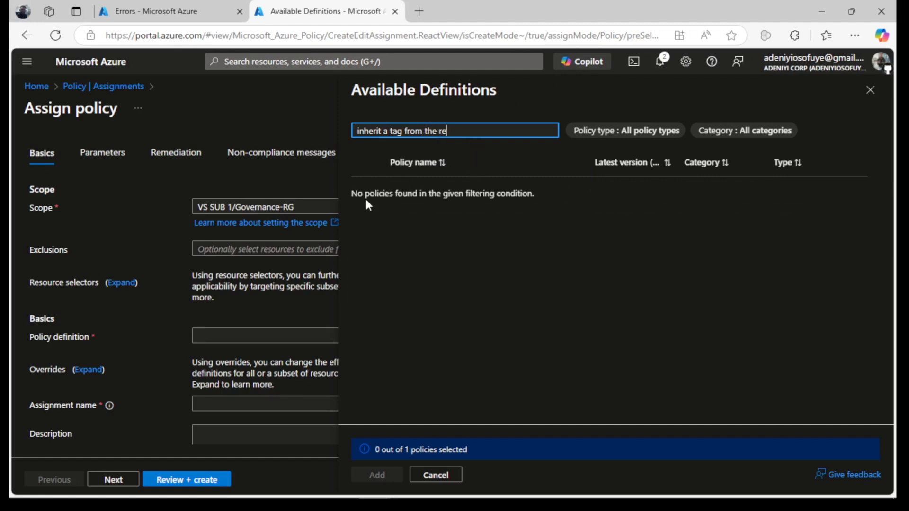
{"action": "key", "text": "BackSpace"}
{"action": "key", "text": "BackSpace"}
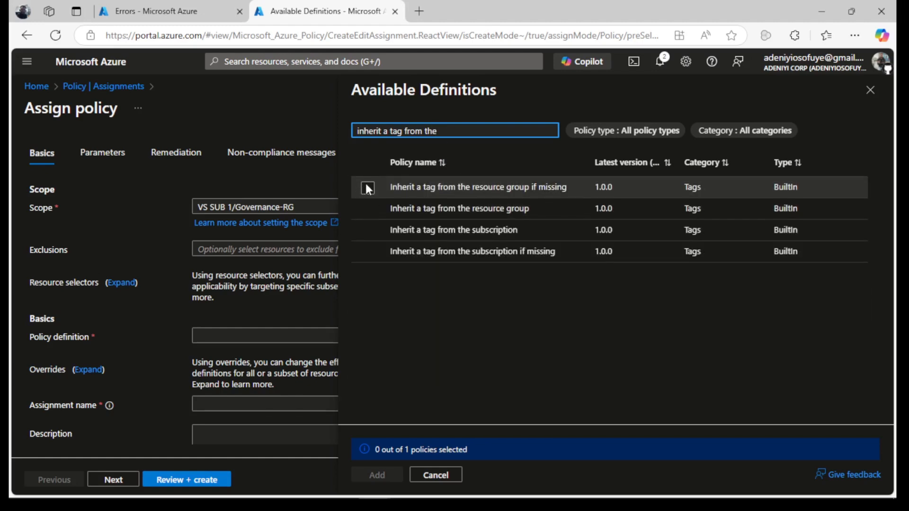
{"action": "left_click", "coordinate": [365, 185]}
{"action": "left_click", "coordinate": [376, 475]}
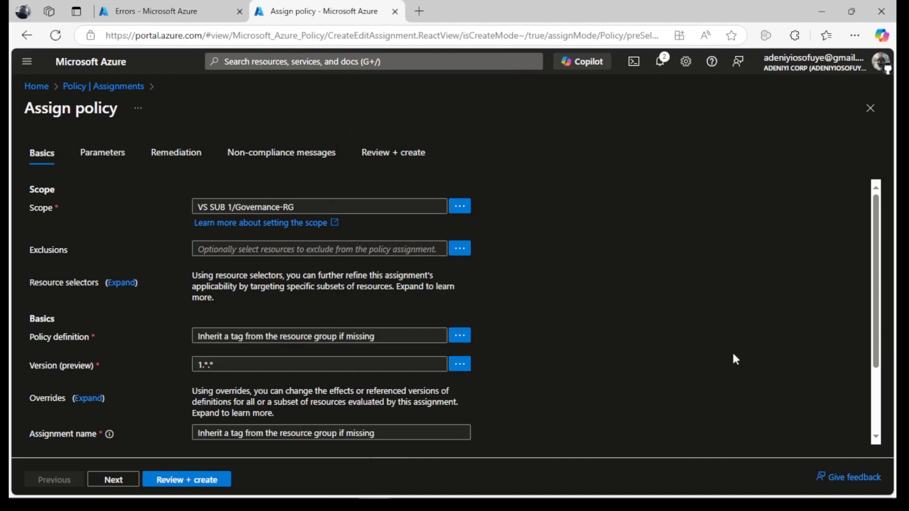
Set the description to 'Inherit a tag from the governance-rg resource group if missing'.
{"action": "scroll", "coordinate": [875, 301], "scroll_direction": "down", "scroll_amount": 2}
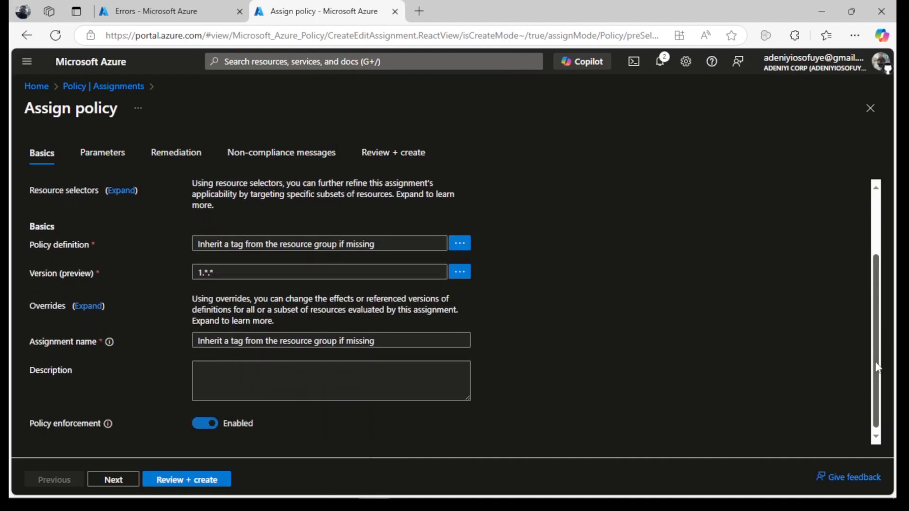
{"action": "left_click", "coordinate": [386, 338]}
{"action": "left_click", "coordinate": [455, 384]}
{"action": "type", "text": "Inherit a tag from the resource group if missing"}
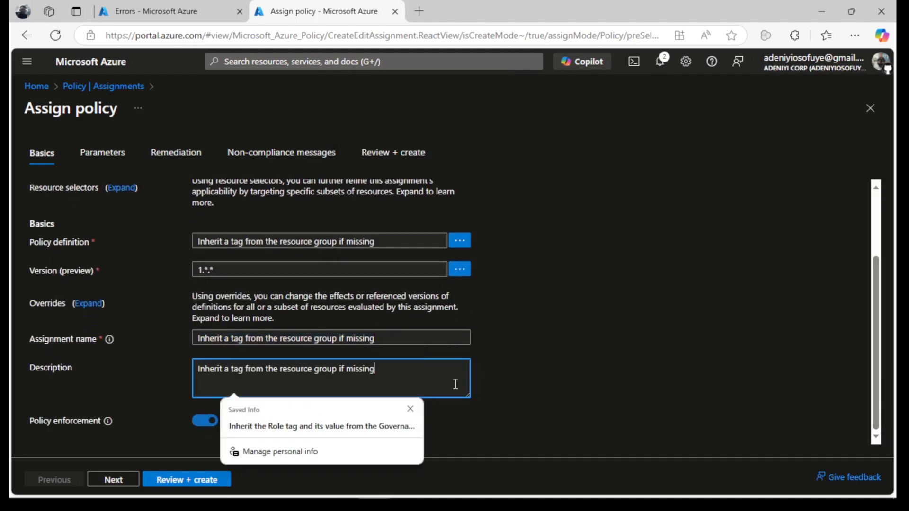
{"action": "left_click", "coordinate": [278, 370]}
{"action": "type", "text": "governance"}
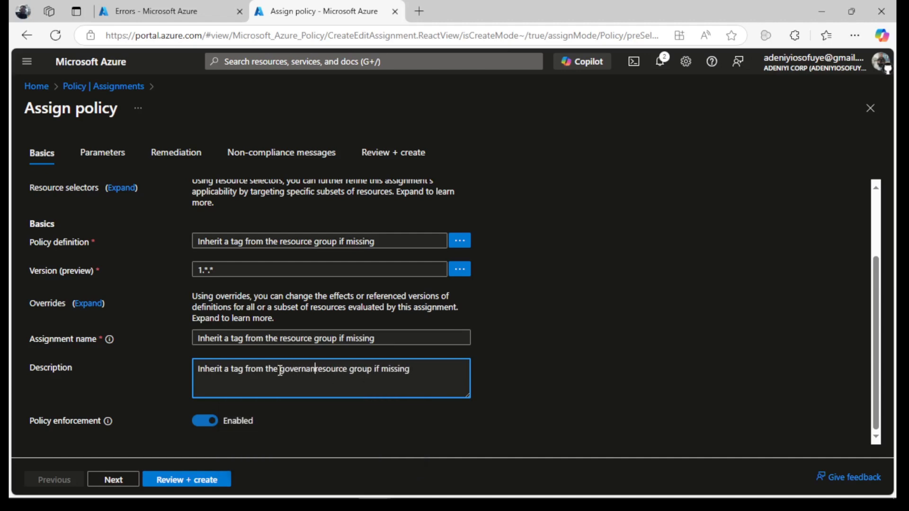
{"action": "type", "text": "-rg"}
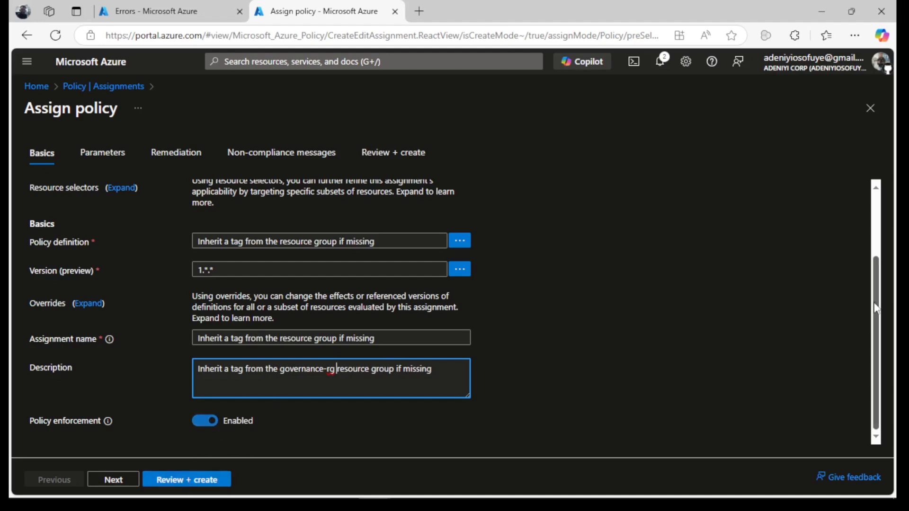
{"action": "scroll", "coordinate": [873, 303], "scroll_direction": "up", "scroll_amount": 2}
Enter Role as the Tag Name parameter.
{"action": "left_click", "coordinate": [93, 157]}
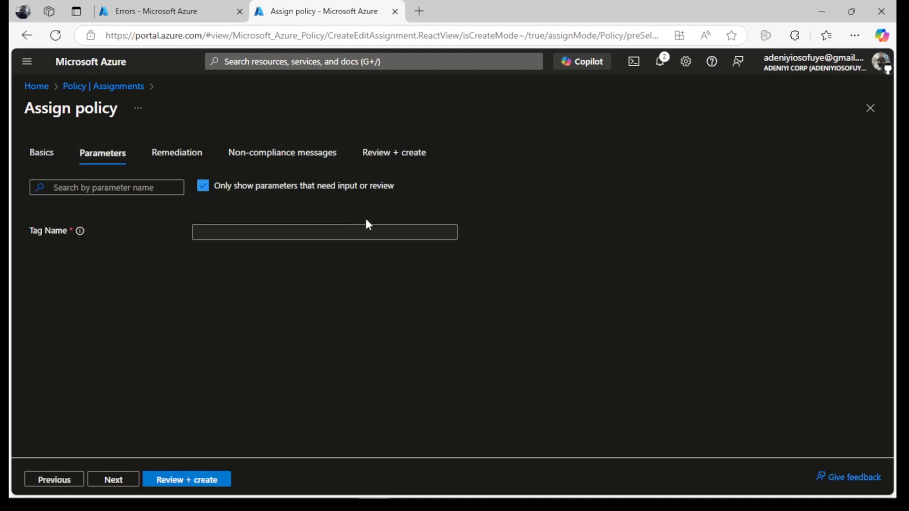
{"action": "left_click", "coordinate": [338, 232]}
{"action": "type", "text": "Role"}
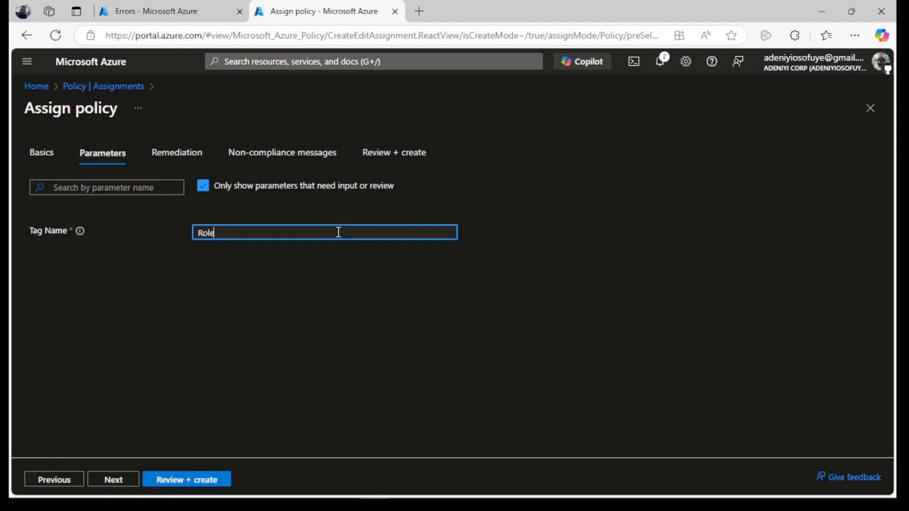
Enable a remediation task for existing resources and review the assignment.
{"action": "left_click", "coordinate": [169, 154]}
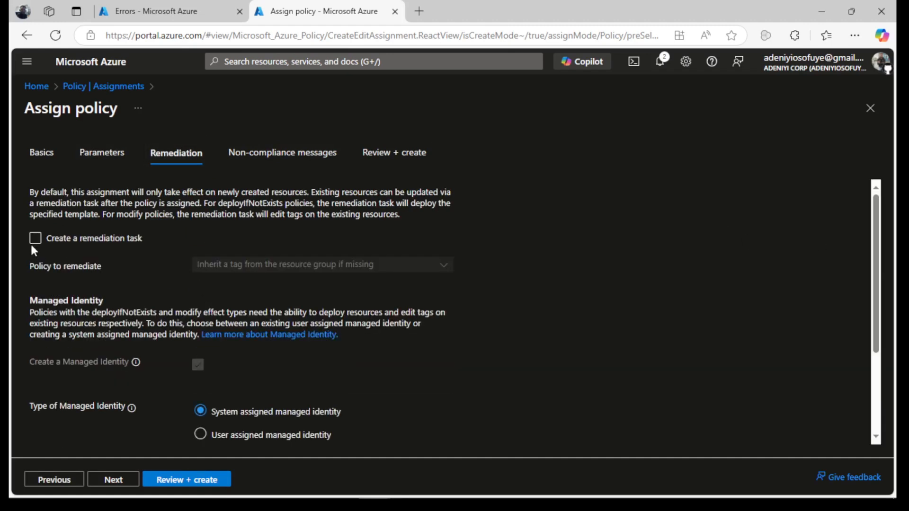
{"action": "left_click", "coordinate": [35, 242]}
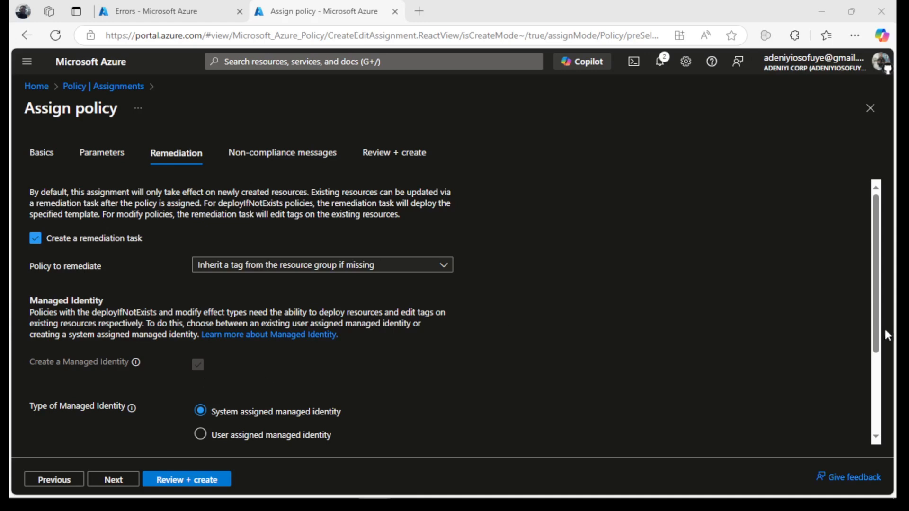
{"action": "scroll", "coordinate": [885, 329], "scroll_direction": "down", "scroll_amount": 3}
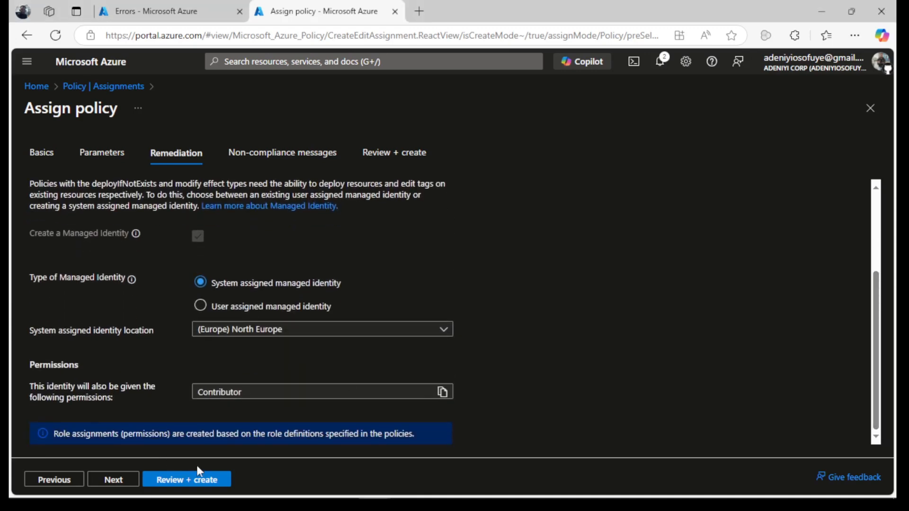
{"action": "left_click", "coordinate": [195, 477]}
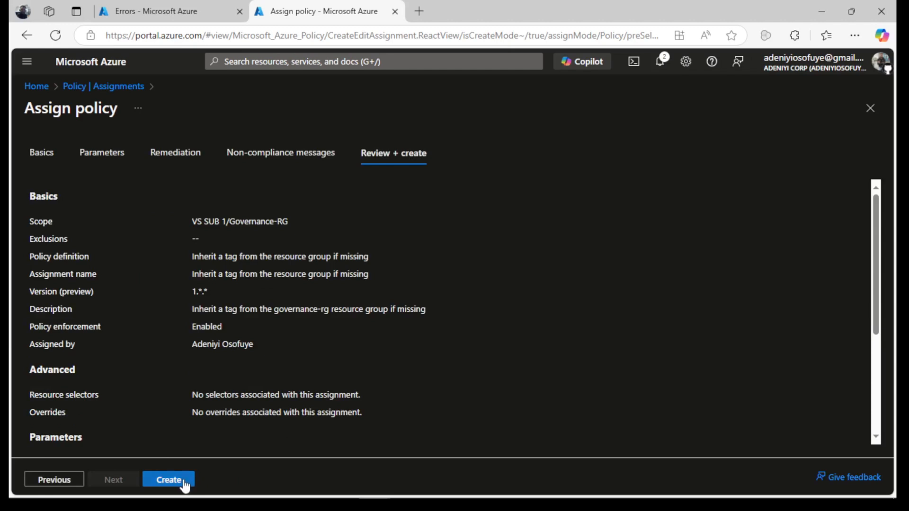
Create the inherit-tag assignment, then return to the failed teststorageaz104lab creation page.
{"action": "left_click", "coordinate": [184, 482]}
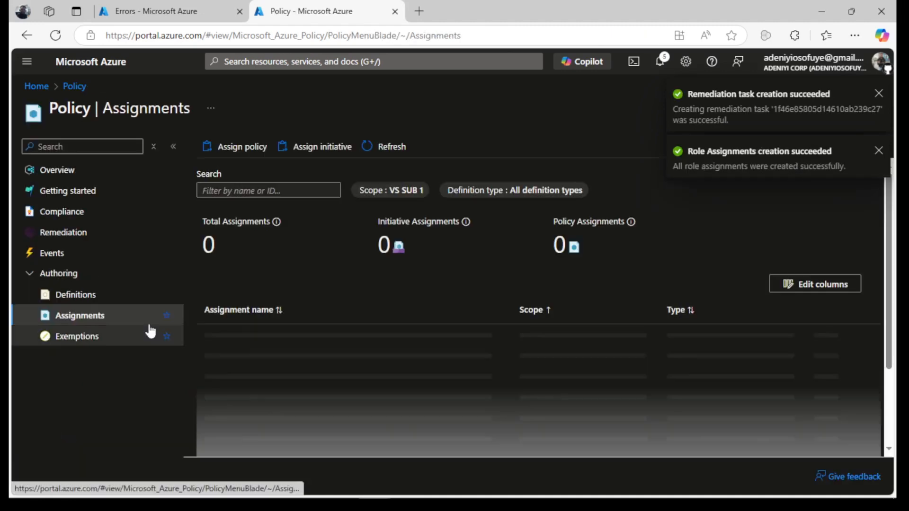
{"action": "left_click", "coordinate": [132, 4]}
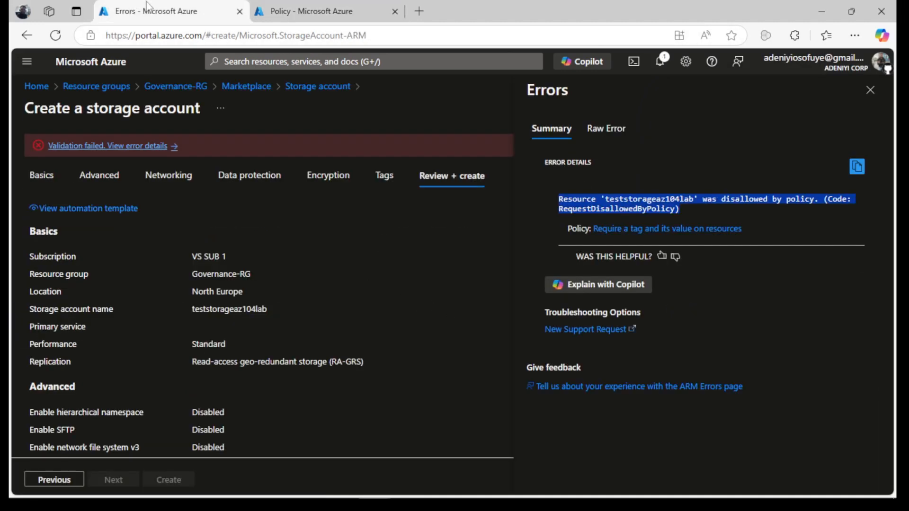
{"action": "left_click", "coordinate": [324, 11]}
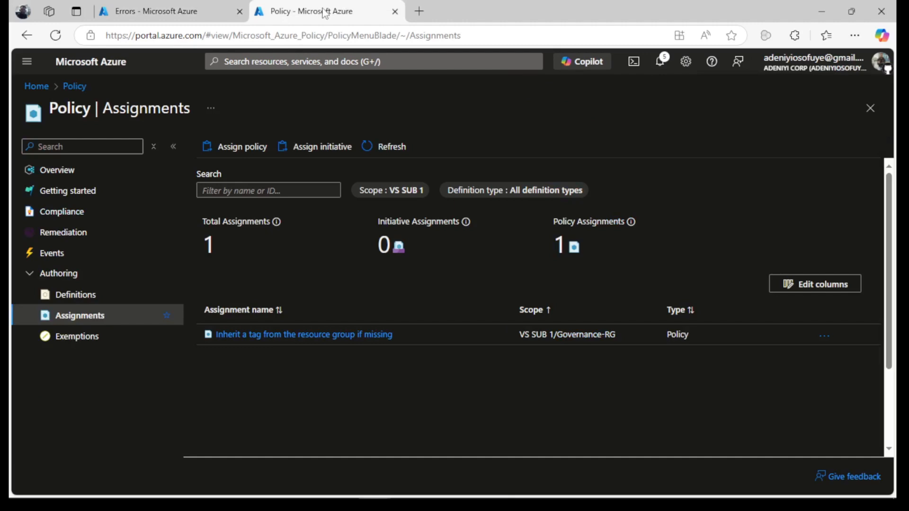
{"action": "right_click", "coordinate": [324, 13]}
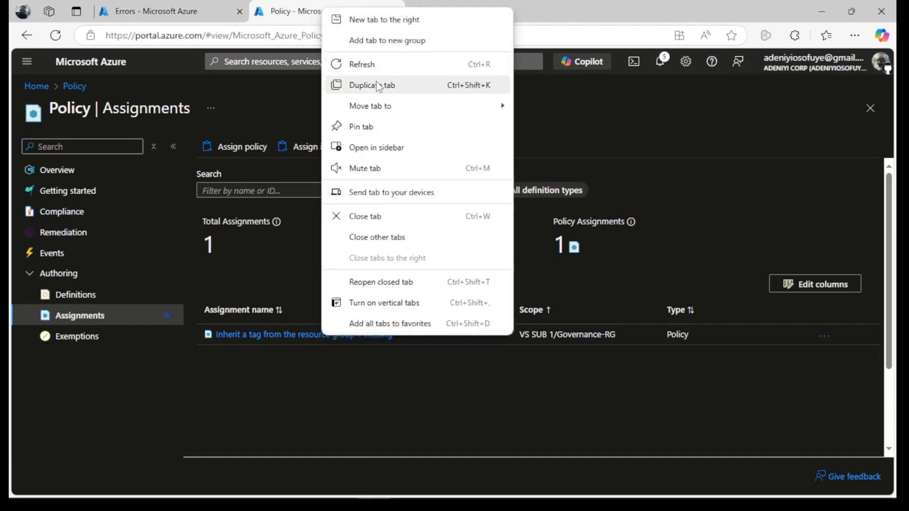
{"action": "left_click", "coordinate": [131, 6]}
Dismiss the errors, re-validate teststorageaz104lab, and deploy it to Governance-RG.
{"action": "left_click", "coordinate": [871, 90]}
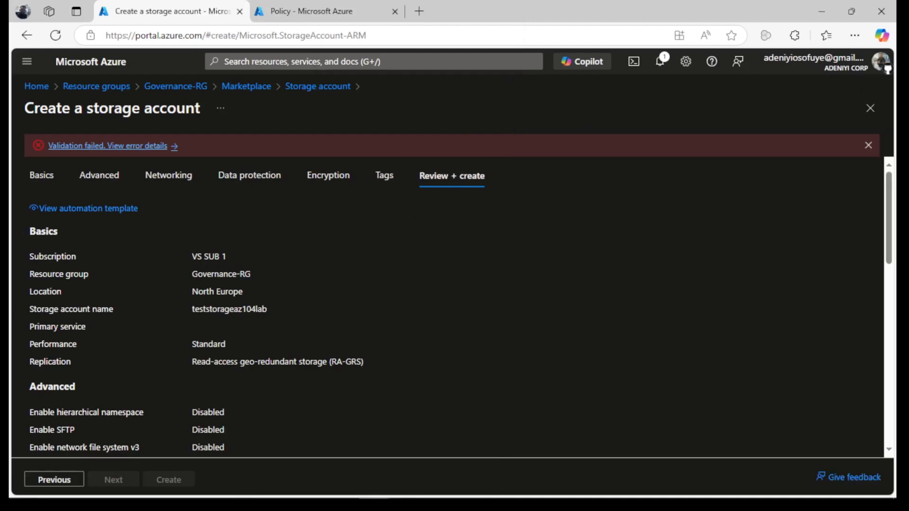
{"action": "left_click_drag", "start_coordinate": [888, 220], "coordinate": [888, 398]}
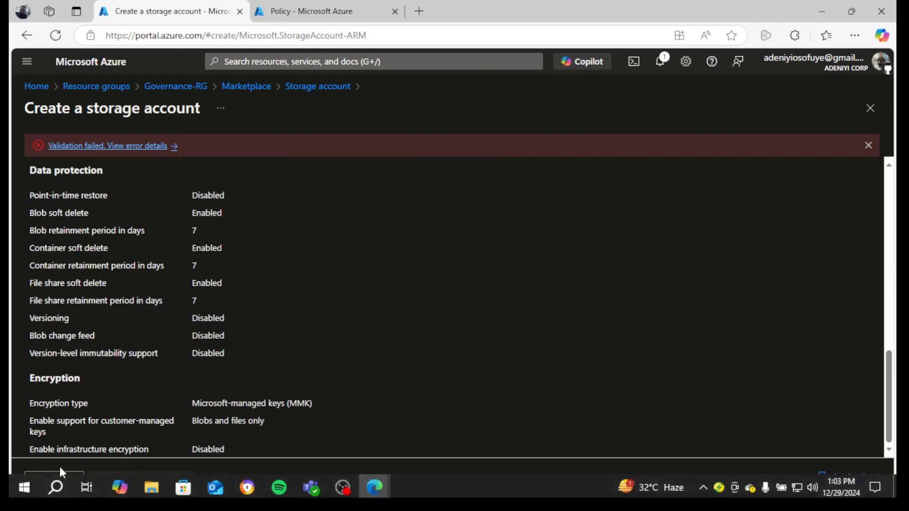
{"action": "left_click", "coordinate": [61, 480]}
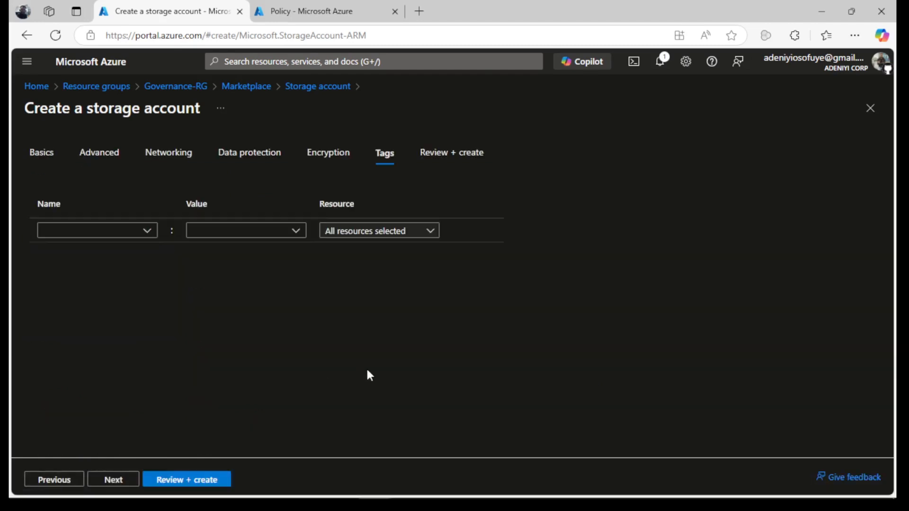
{"action": "left_click", "coordinate": [194, 480]}
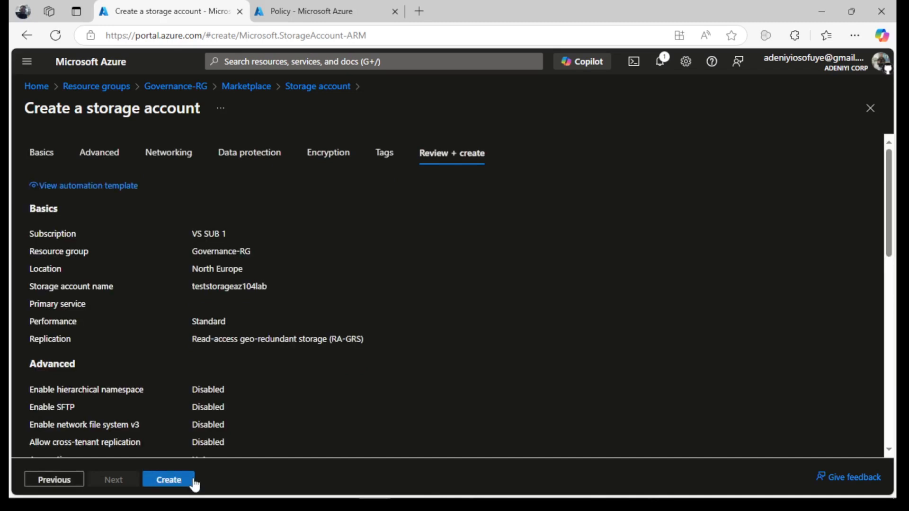
{"action": "left_click", "coordinate": [194, 480]}
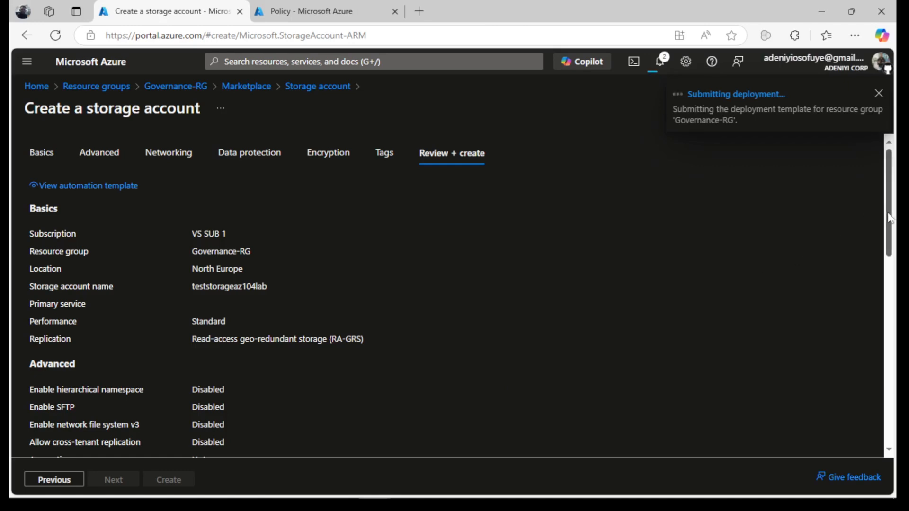
Scroll the deployment page until teststorageaz104lab shows 'Your deployment is complete'.
{"action": "left_click_drag", "start_coordinate": [889, 219], "coordinate": [875, 168]}
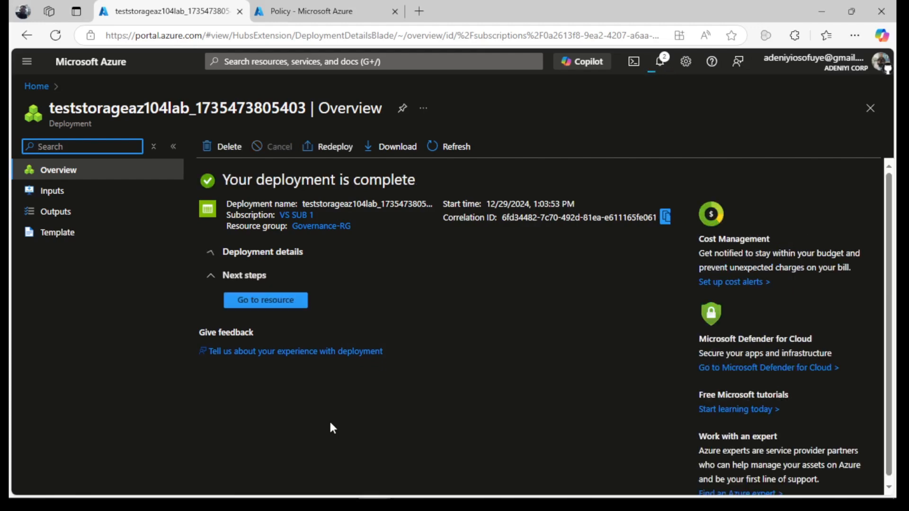
Go to the teststorageaz104lab storage account and dismiss the credit-remaining notification.
{"action": "left_click", "coordinate": [254, 301]}
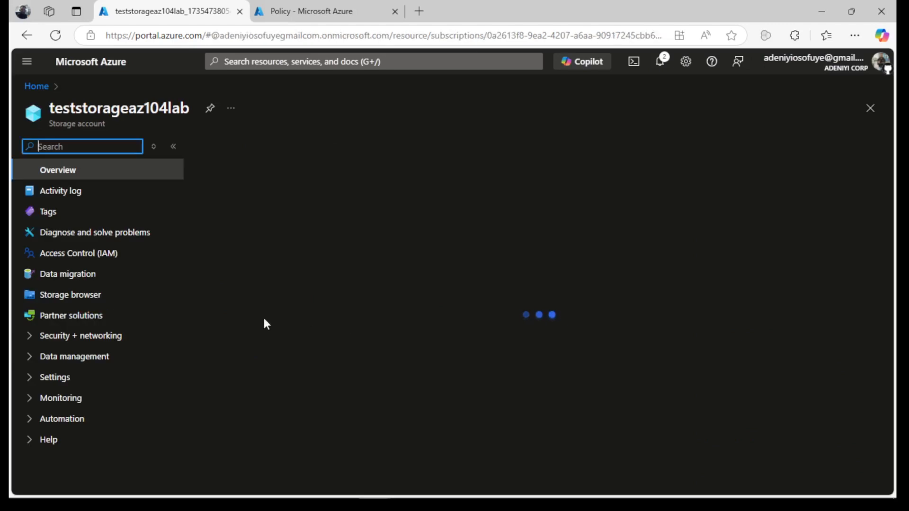
{"action": "left_click", "coordinate": [879, 94]}
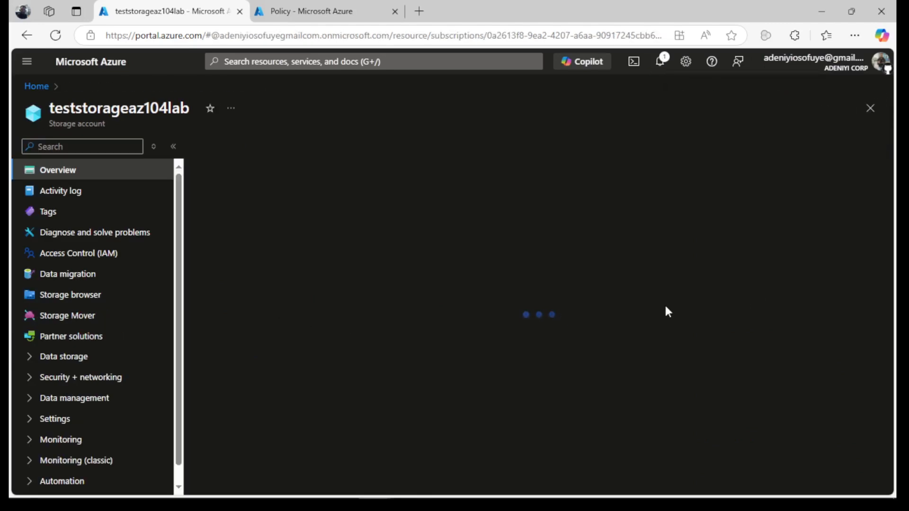